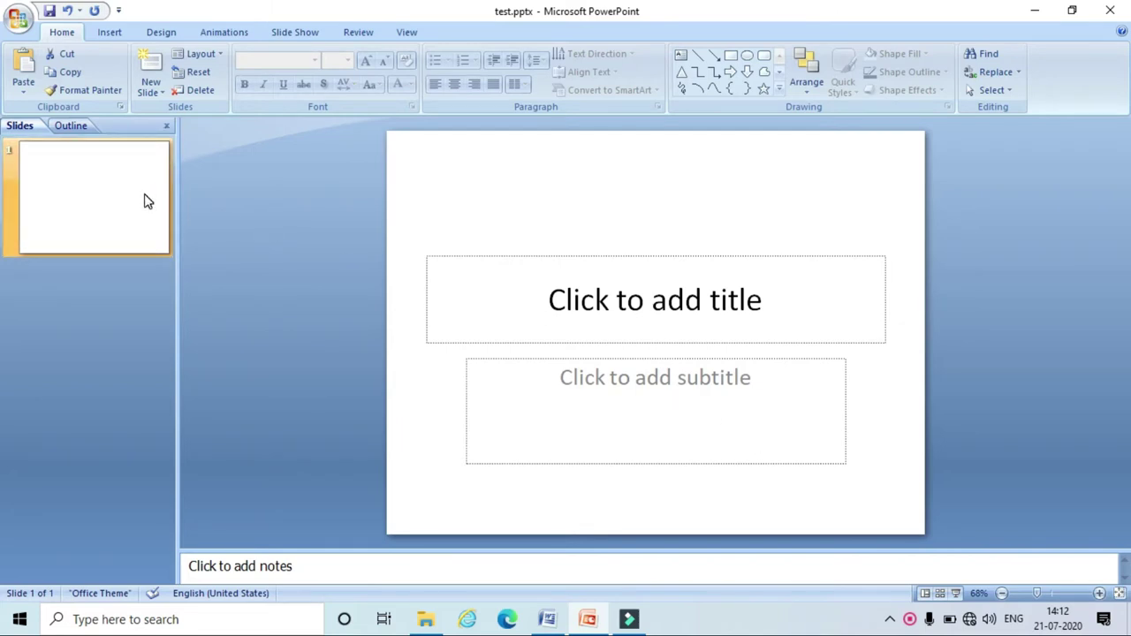
- Select slide 1 and show the New Slide layout gallery
left_click(92, 186)
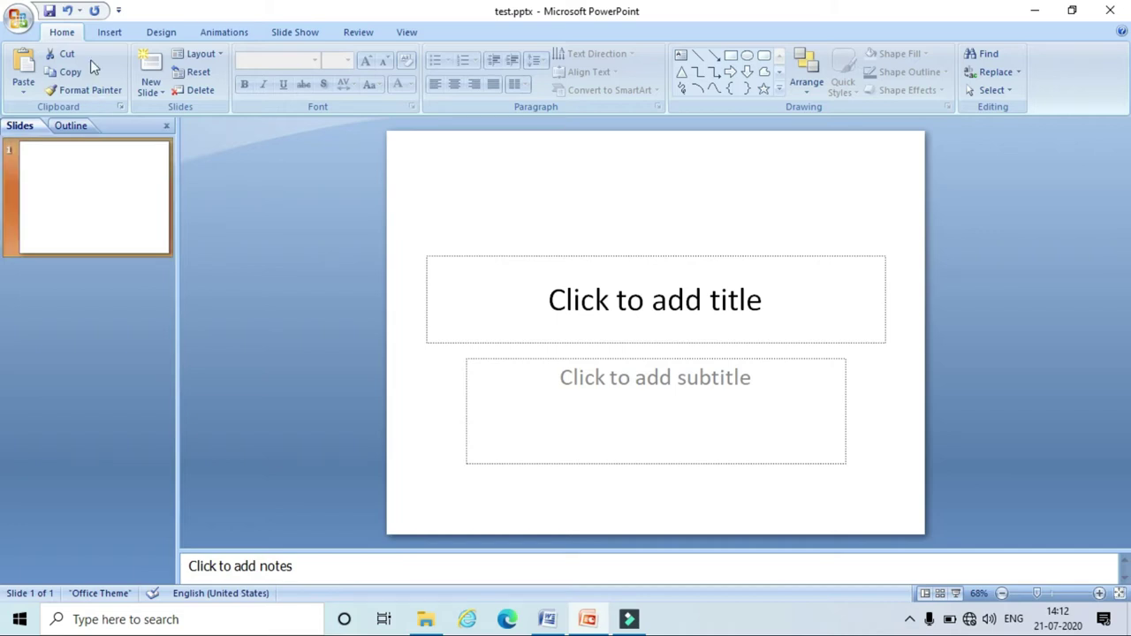
left_click(160, 94)
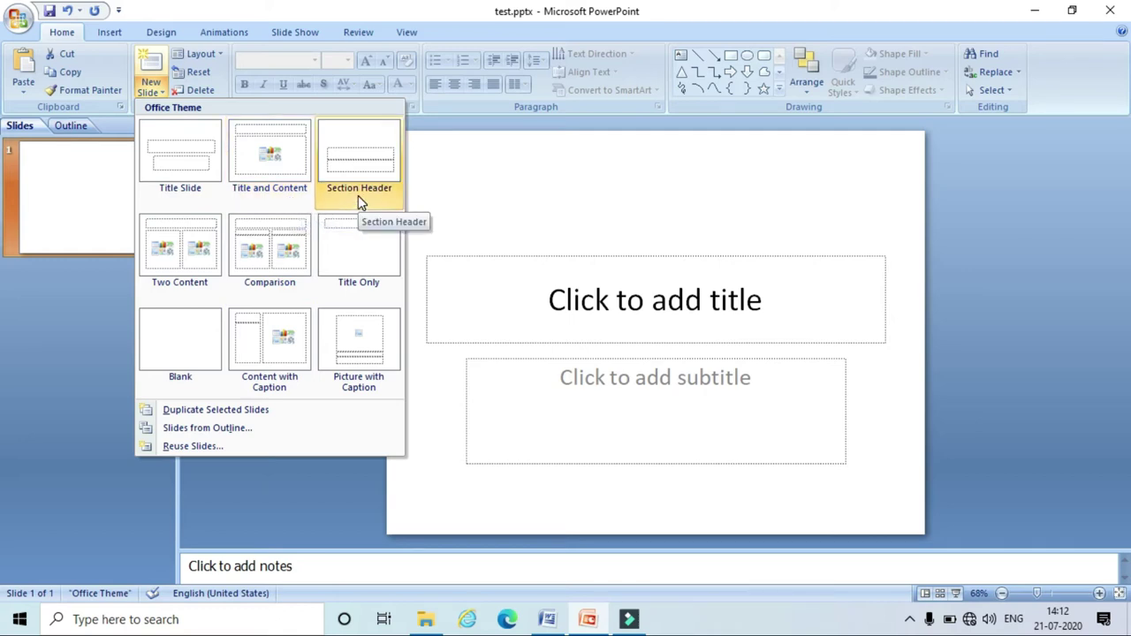
- Insert a Title Slide layout slide as slide 2 and select it
left_click(201, 188)
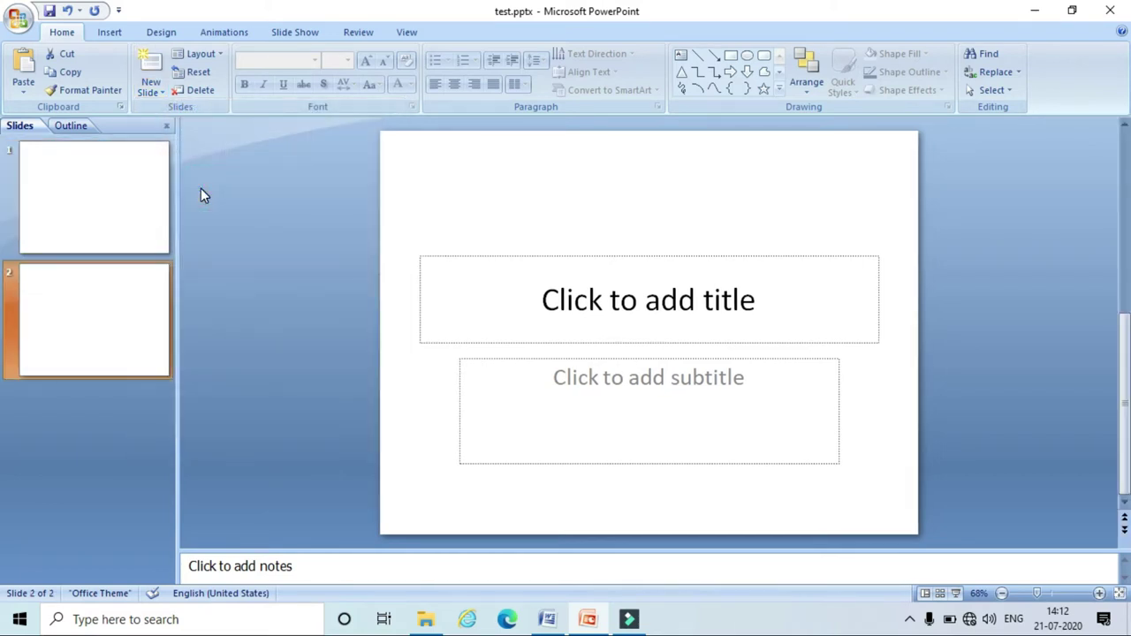
left_click(121, 206)
left_click(95, 295)
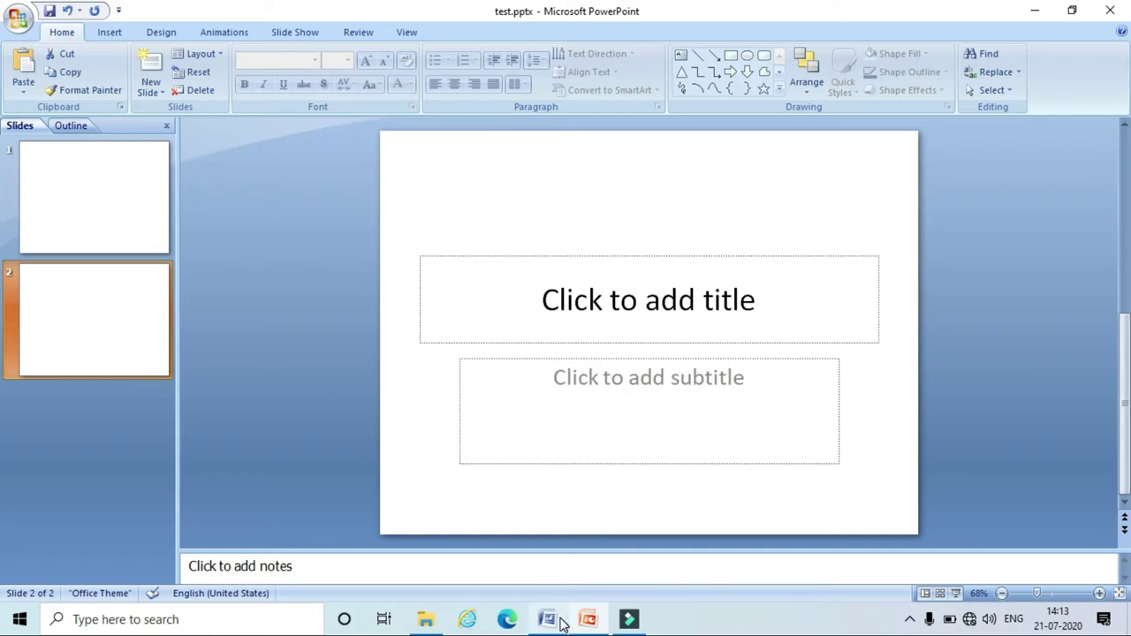
- Glance at the Word reference document, then minimize it to return to PowerPoint
mouse_move(548, 618)
left_click(554, 497)
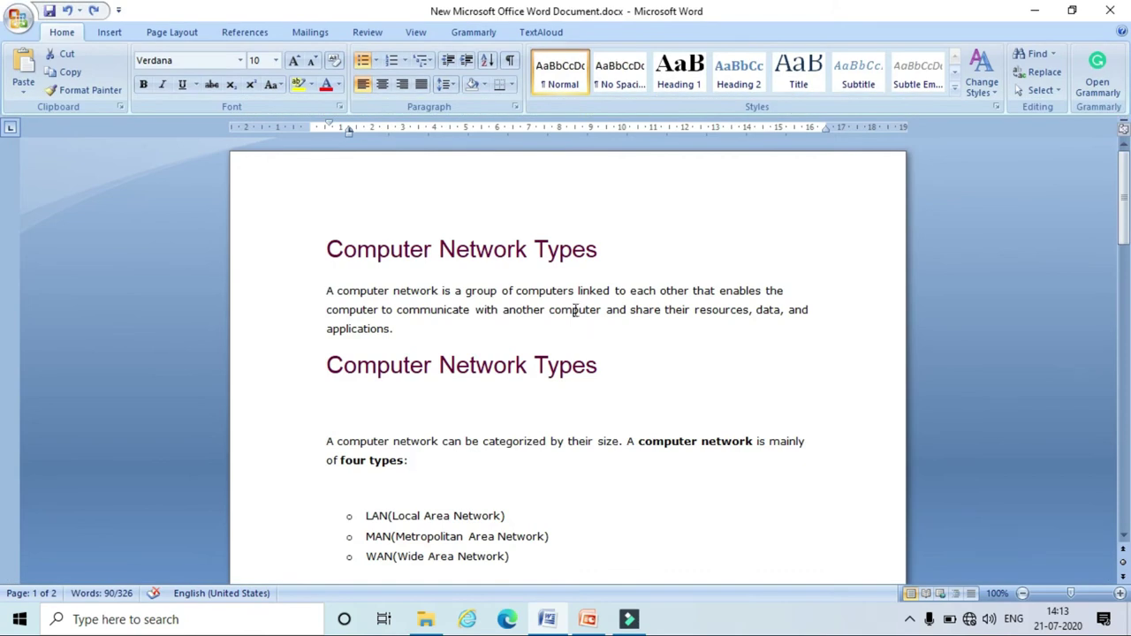
left_click(1034, 10)
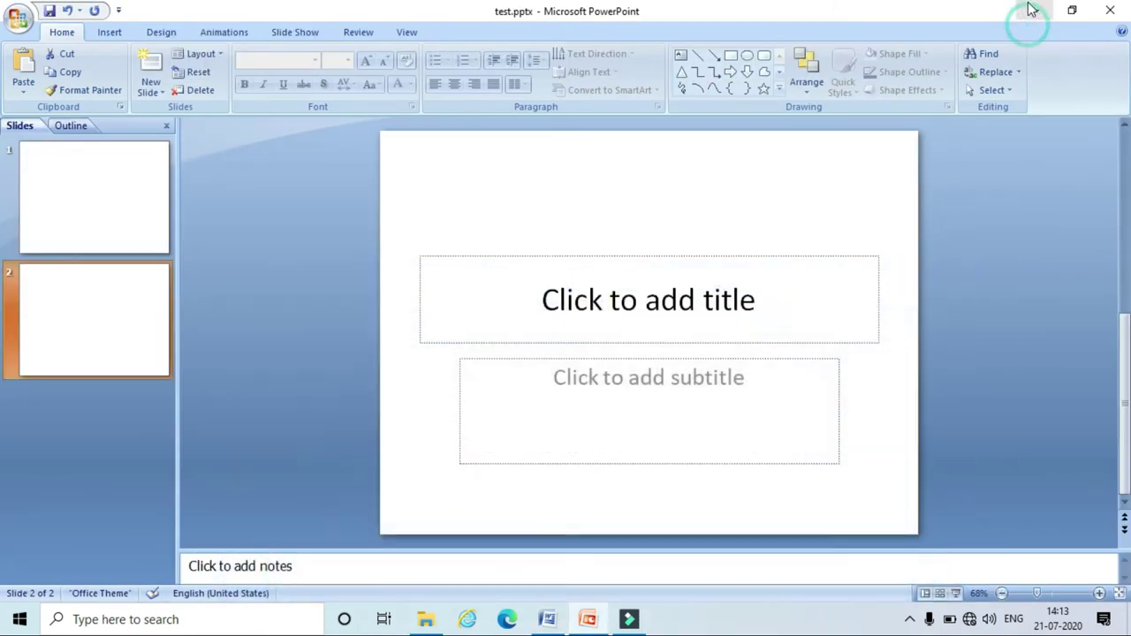
- Type 'Computer network' into slide 2's title placeholder and select the whole title box
left_click(121, 309)
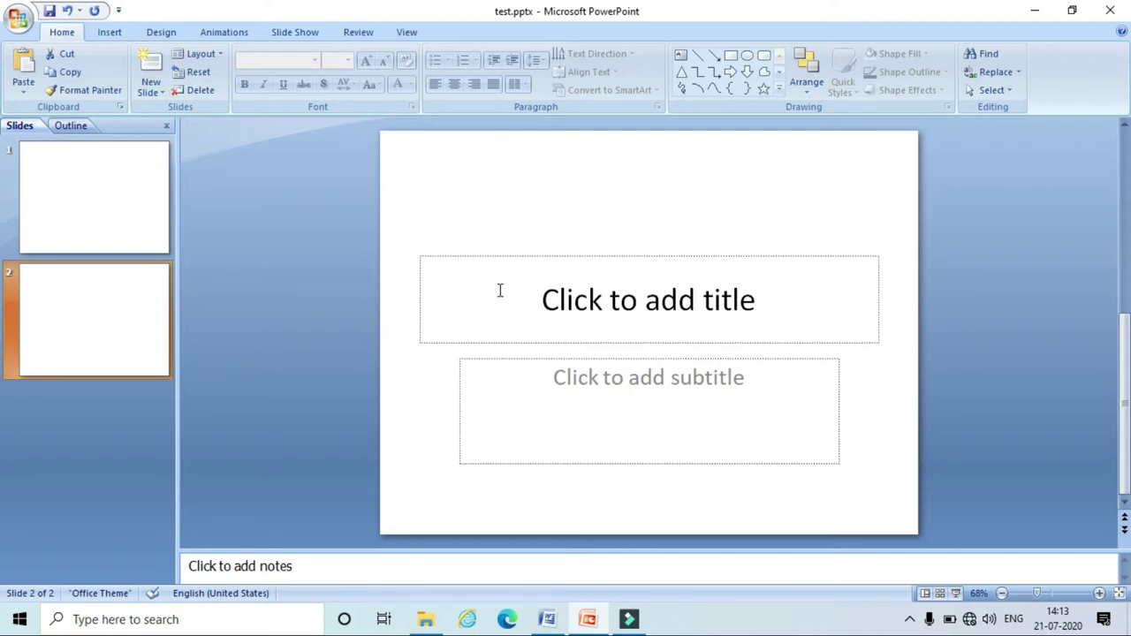
left_click(571, 303)
type("COmp")
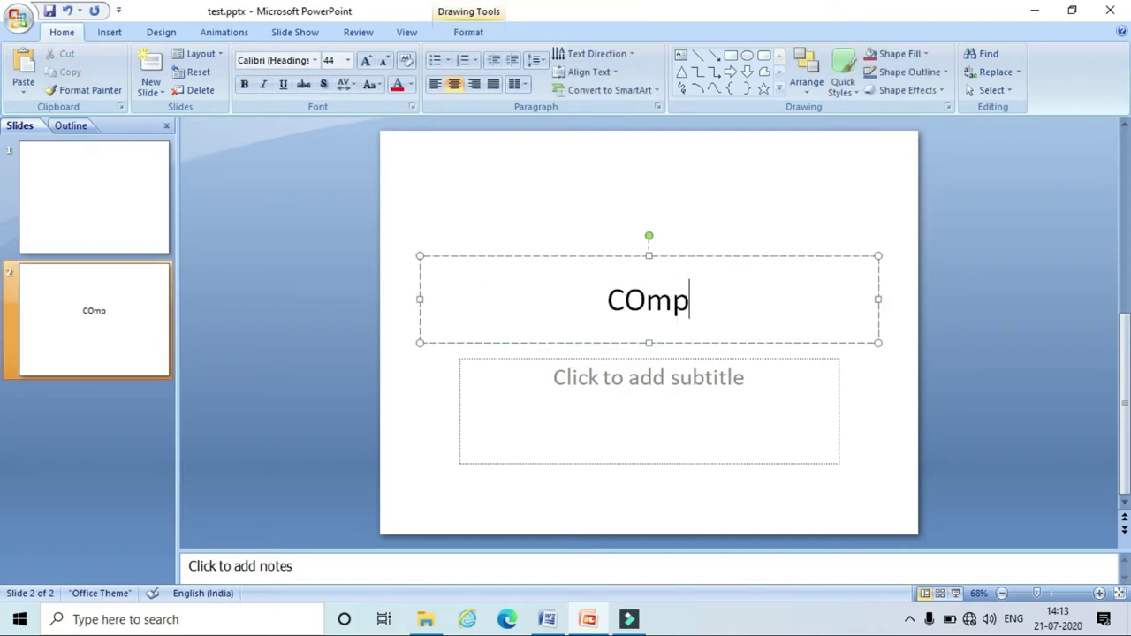
type("uter network")
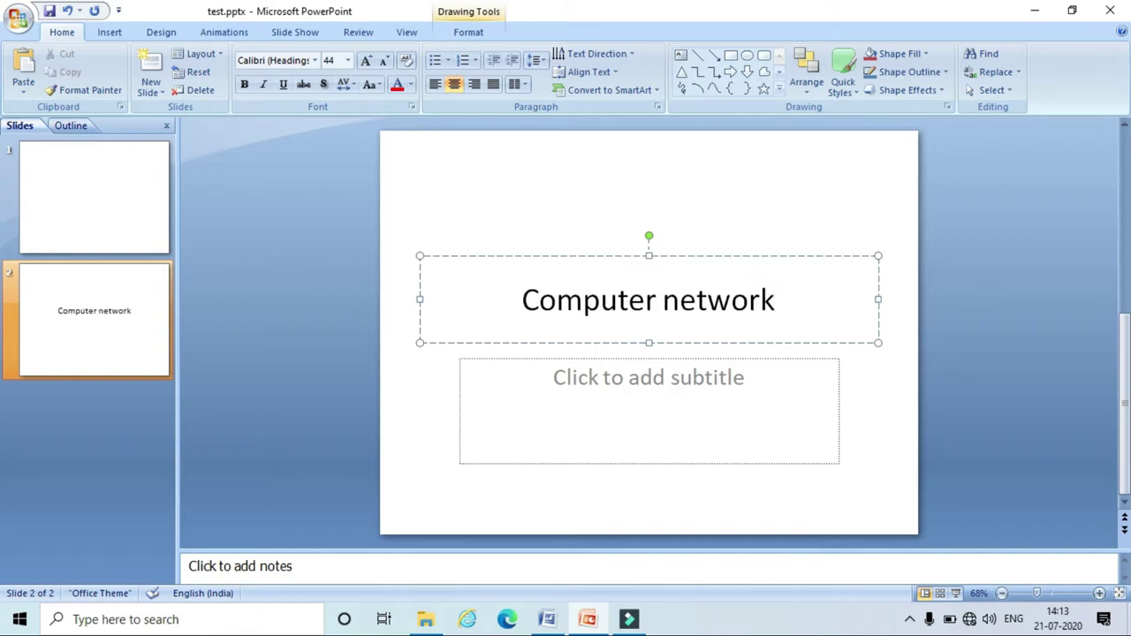
left_click(723, 428)
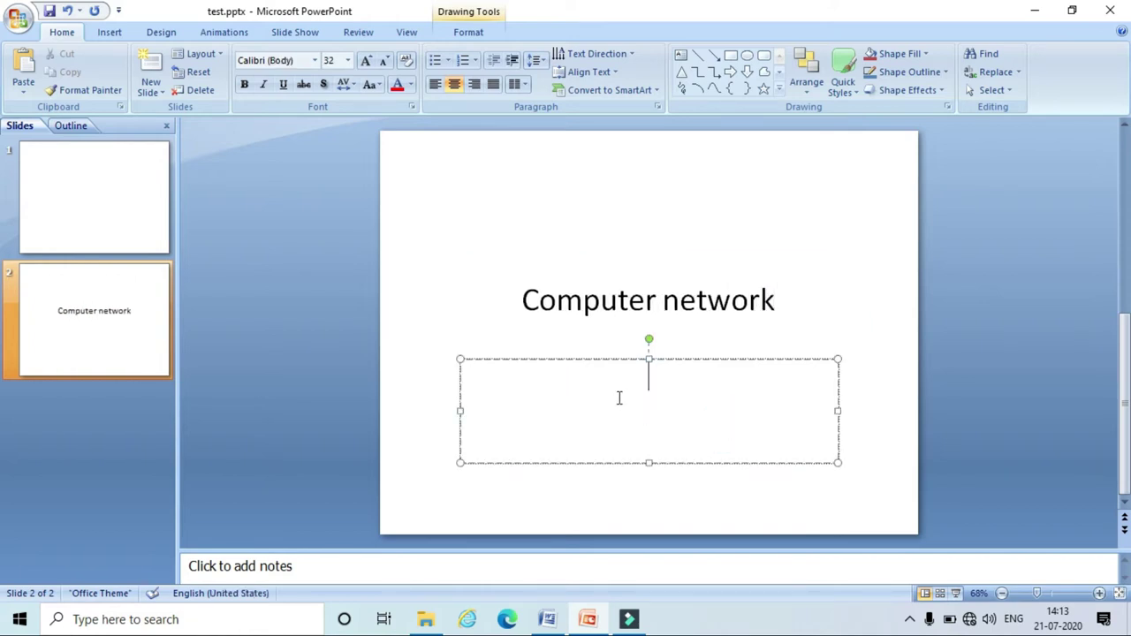
left_click(553, 300)
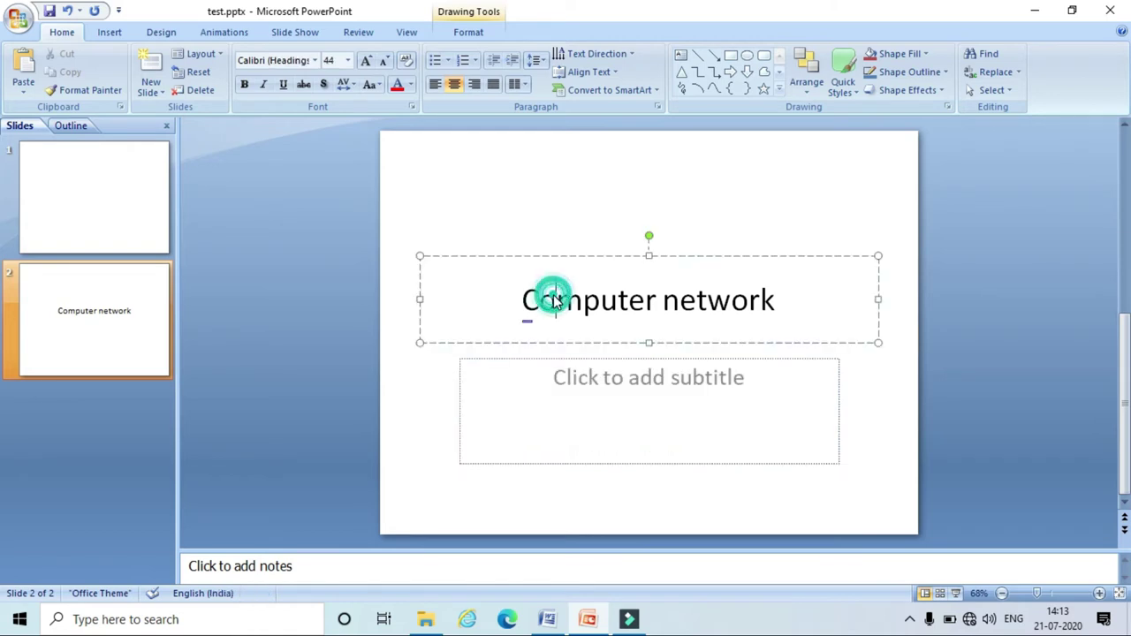
left_click(534, 257)
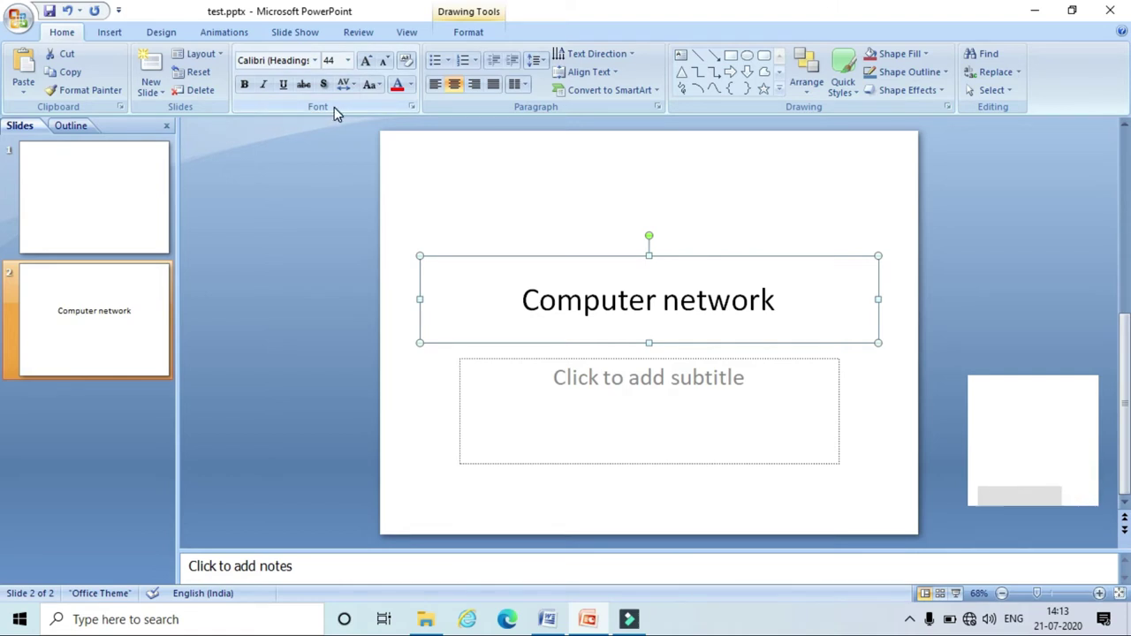
- Set the title font to Arial Rounded MT Bold at size 66
left_click(315, 60)
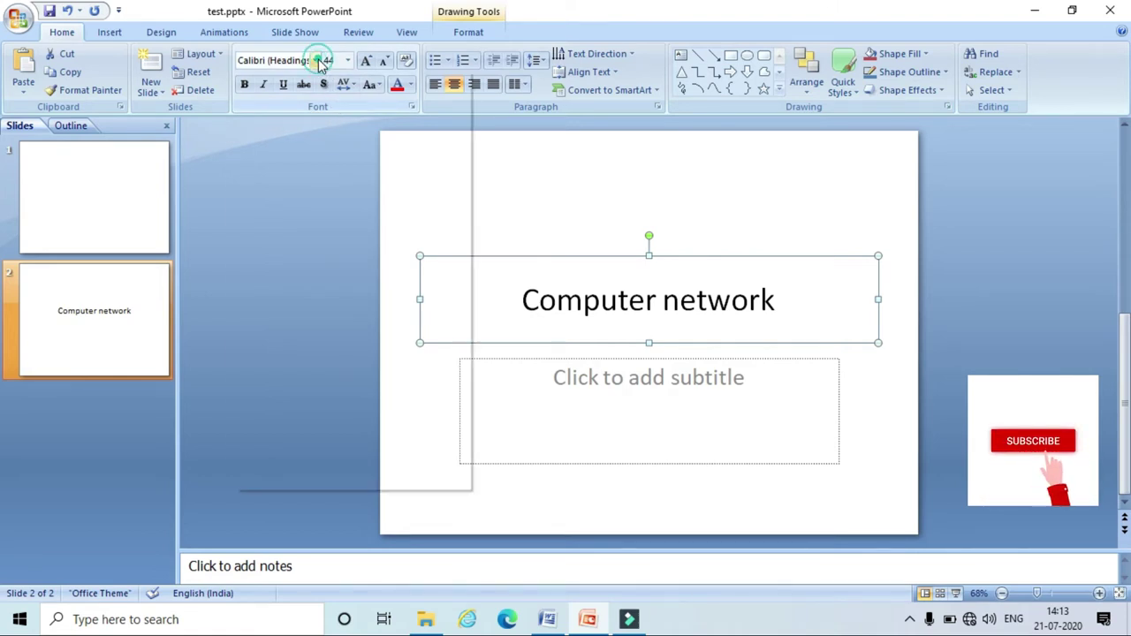
left_click(335, 254)
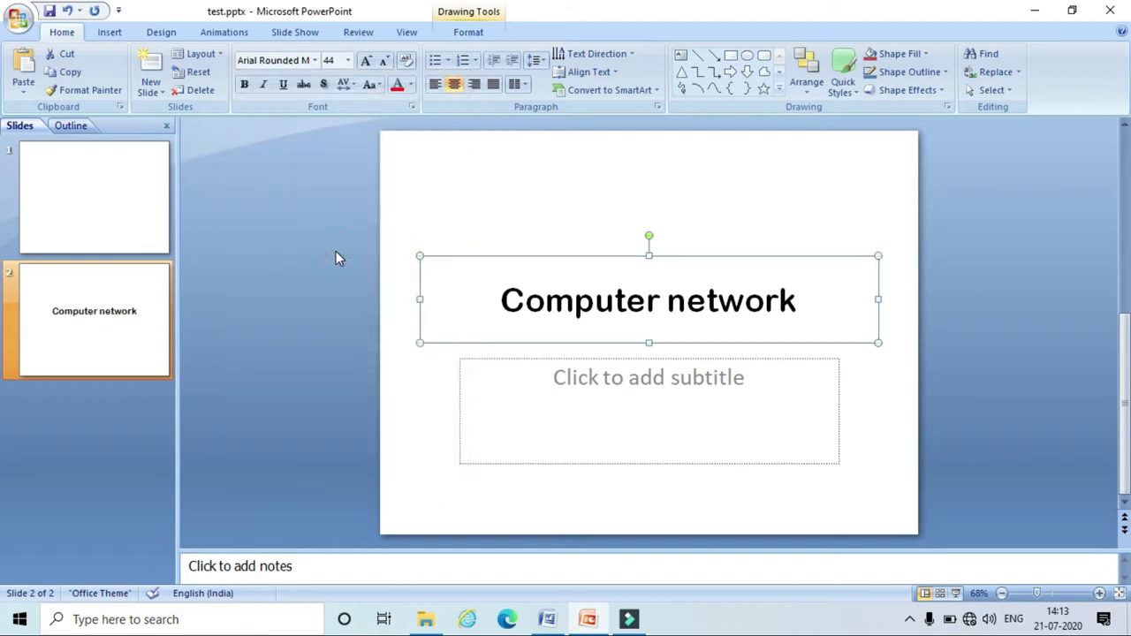
left_click(349, 60)
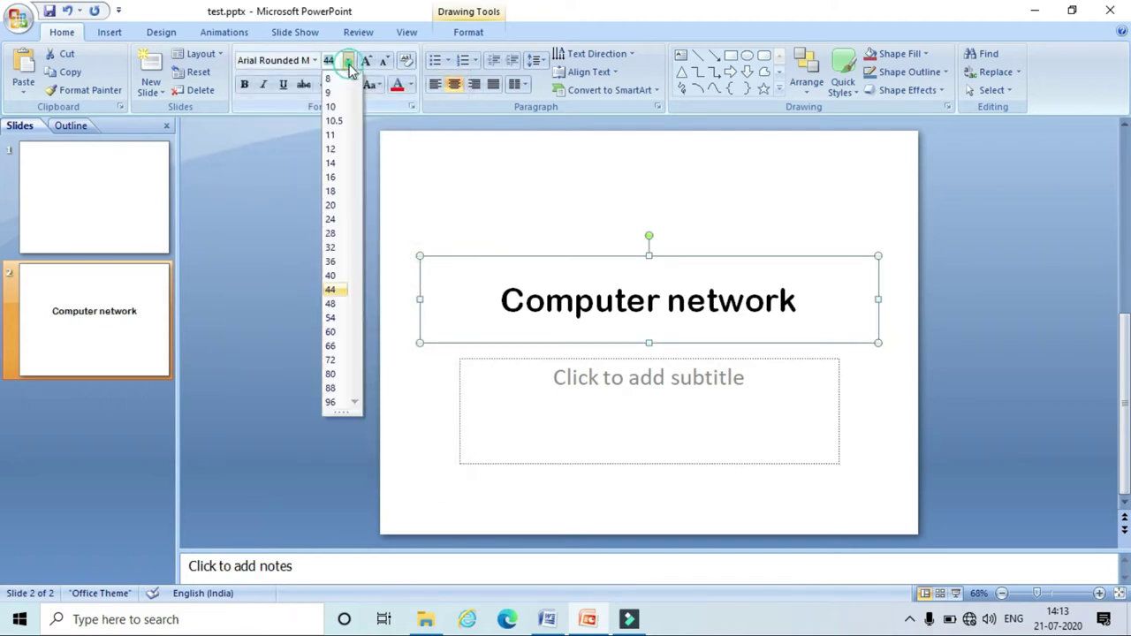
left_click(329, 345)
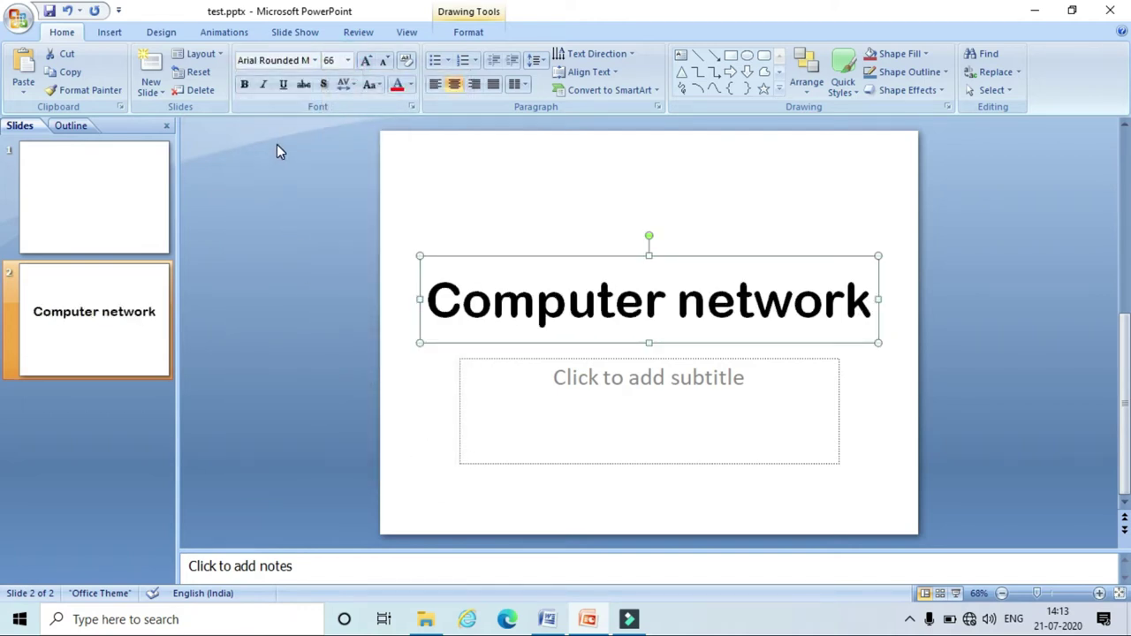
- Try Bold, Italic and Underline on the title, turning each back off
left_click(246, 85)
left_click(245, 86)
left_click(264, 84)
left_click(265, 86)
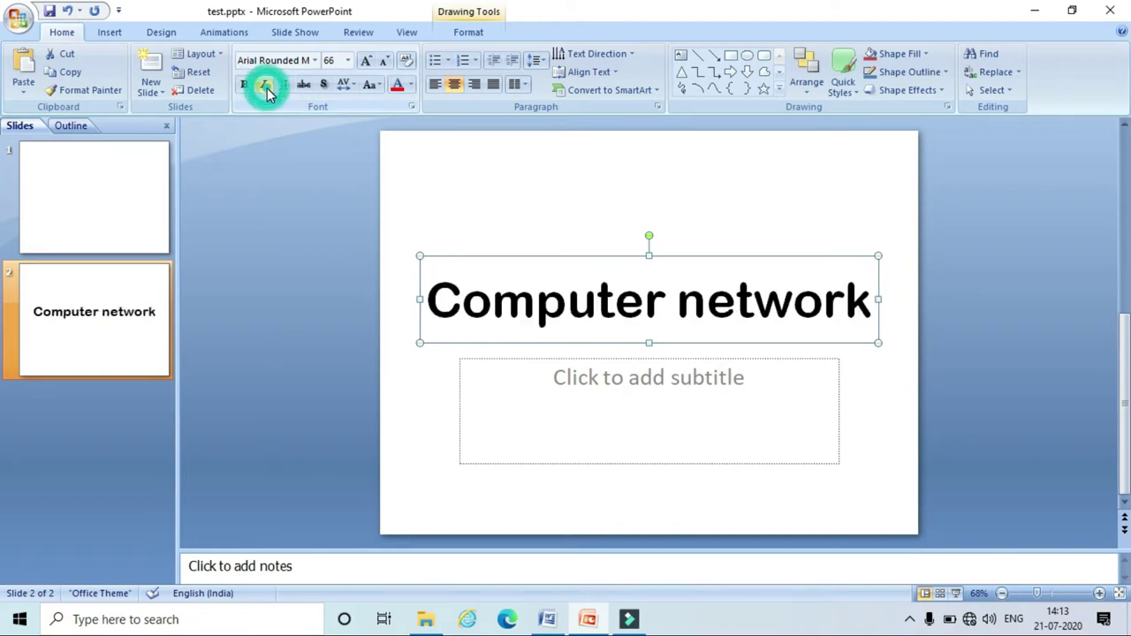
left_click(281, 86)
left_click(281, 89)
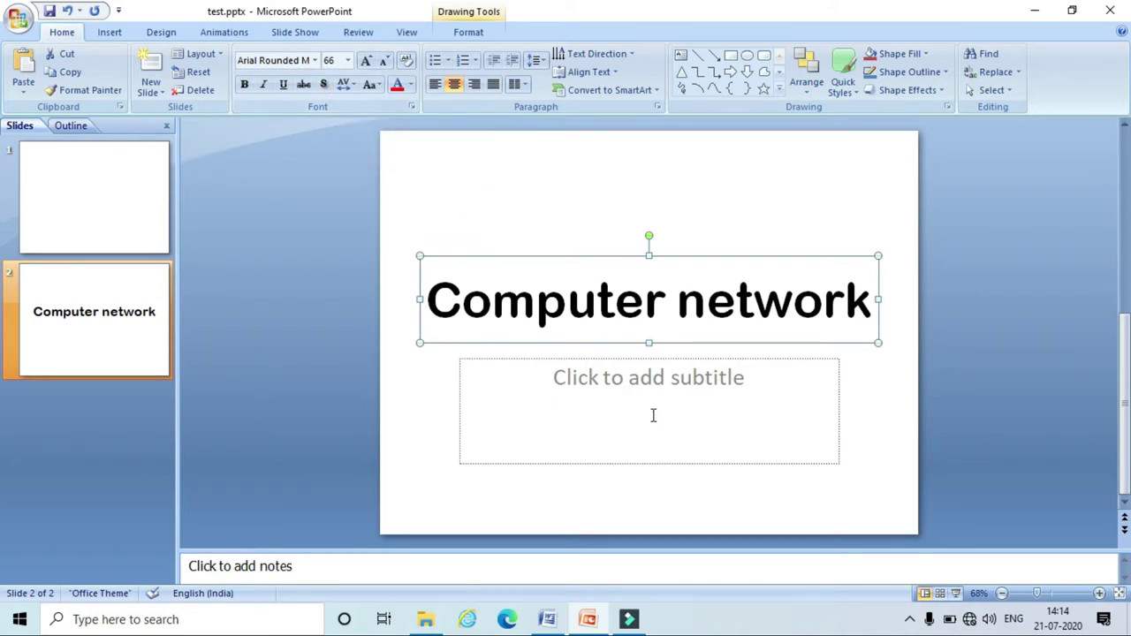
- Toggle the title's text shadow on and off, leaving it without a shadow
scroll(653, 416, "up", 6, "ctrl")
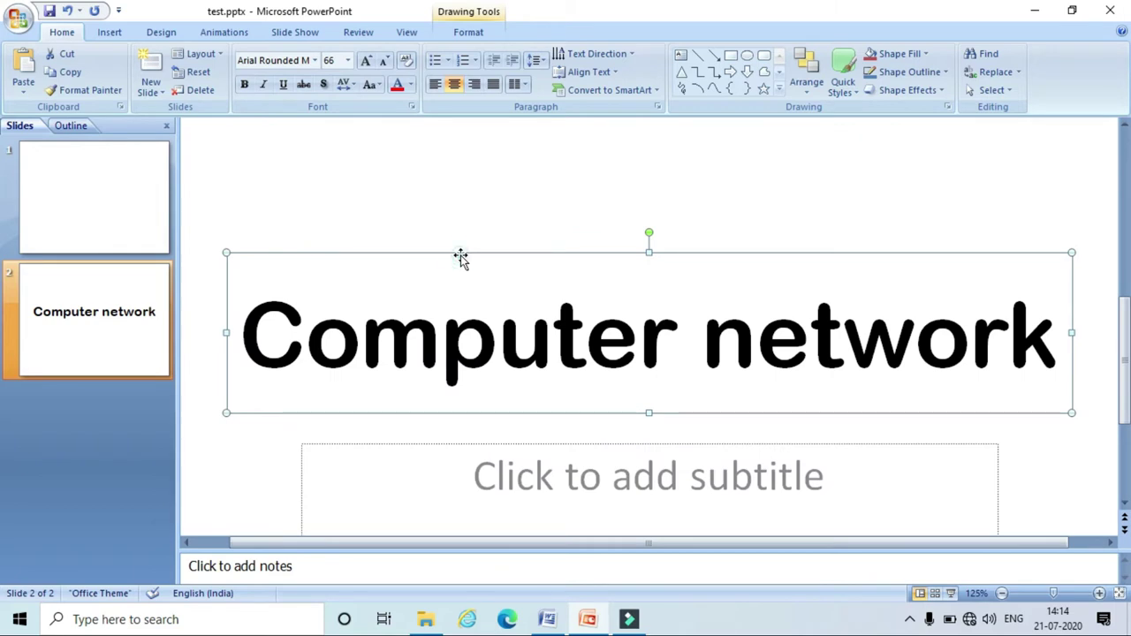
left_click(324, 89)
left_click(324, 88)
left_click(324, 89)
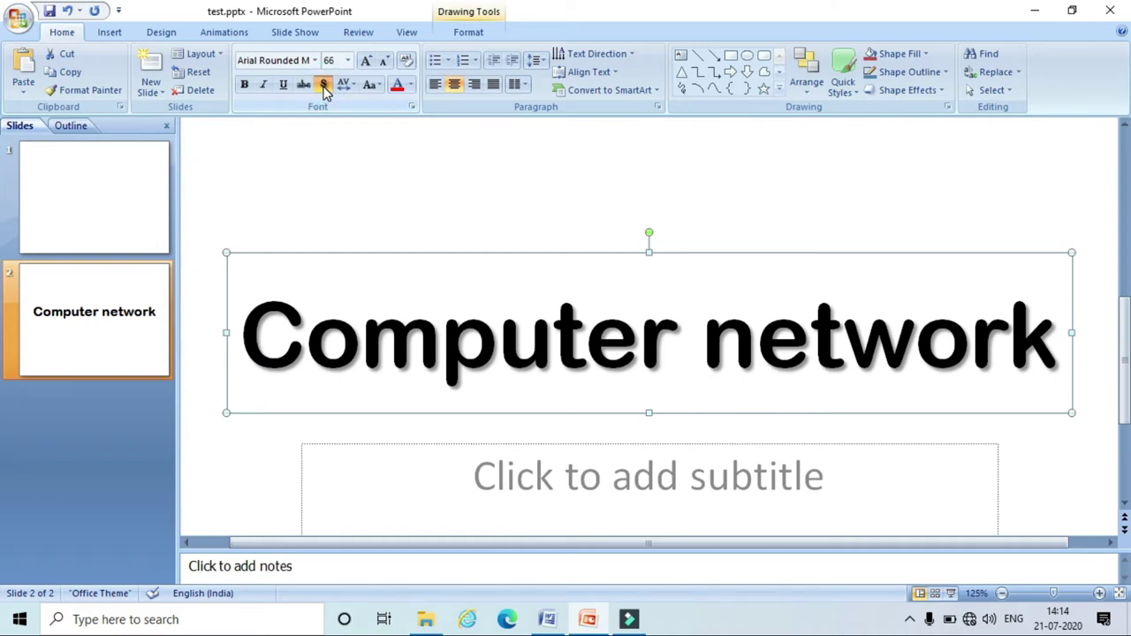
left_click(324, 89)
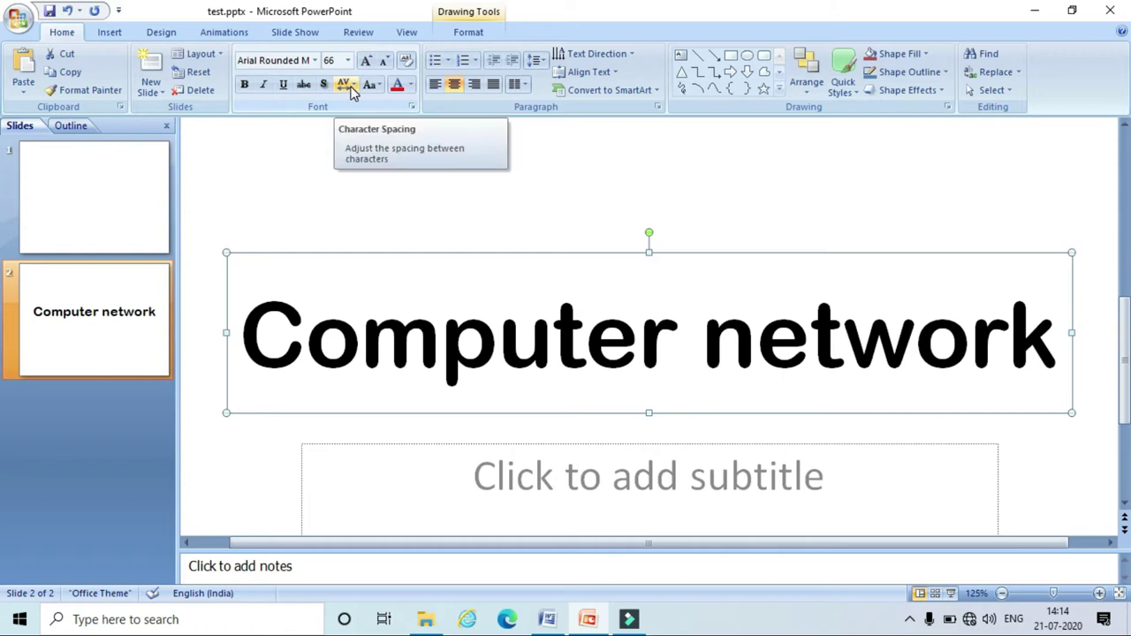
- Try tight and very loose character spacing on the title, then settle on Normal
left_click(351, 89)
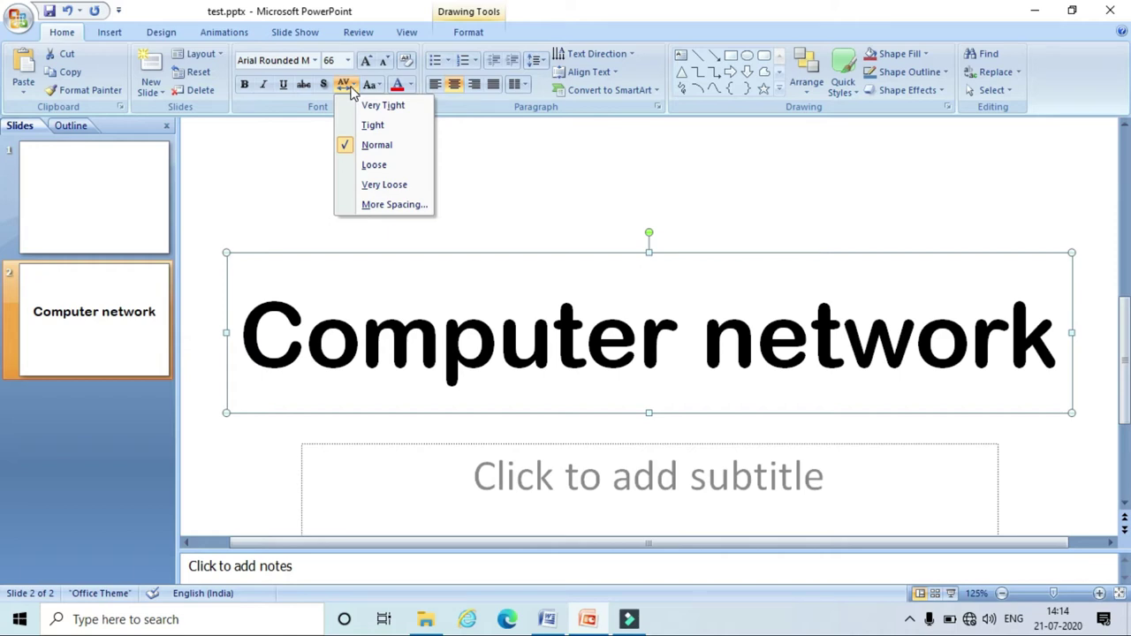
left_click(367, 127)
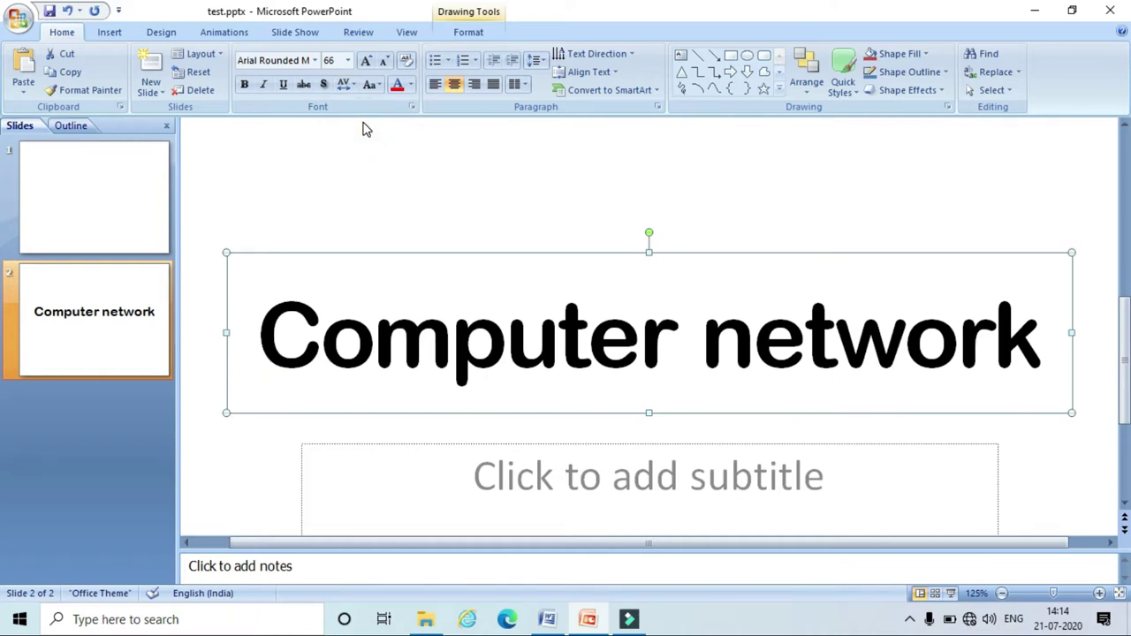
left_click(372, 84)
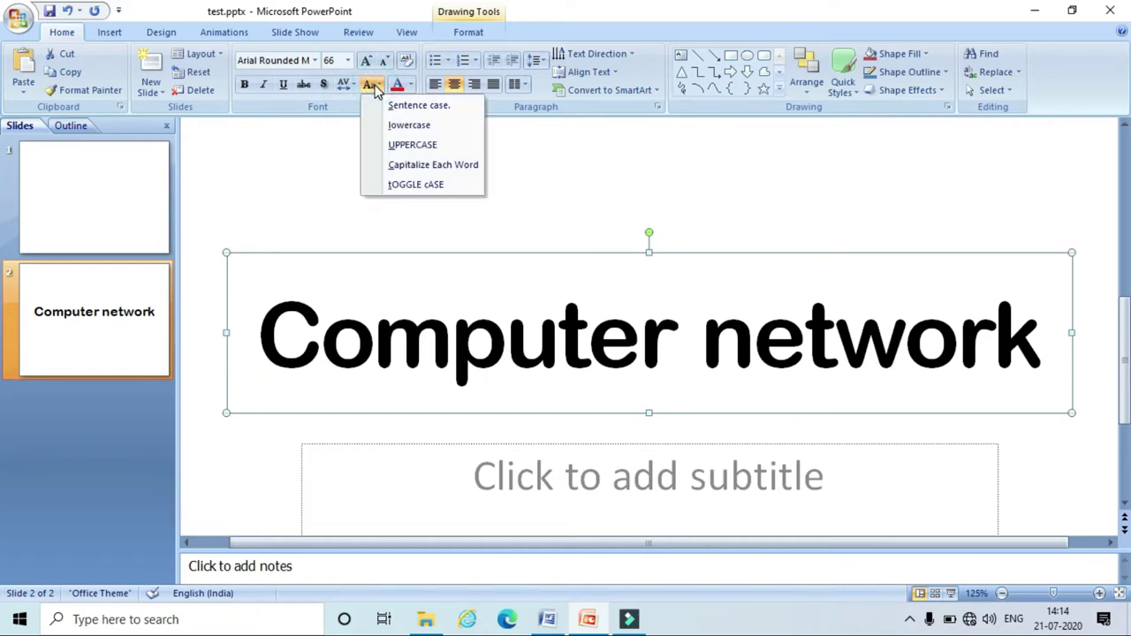
left_click(345, 85)
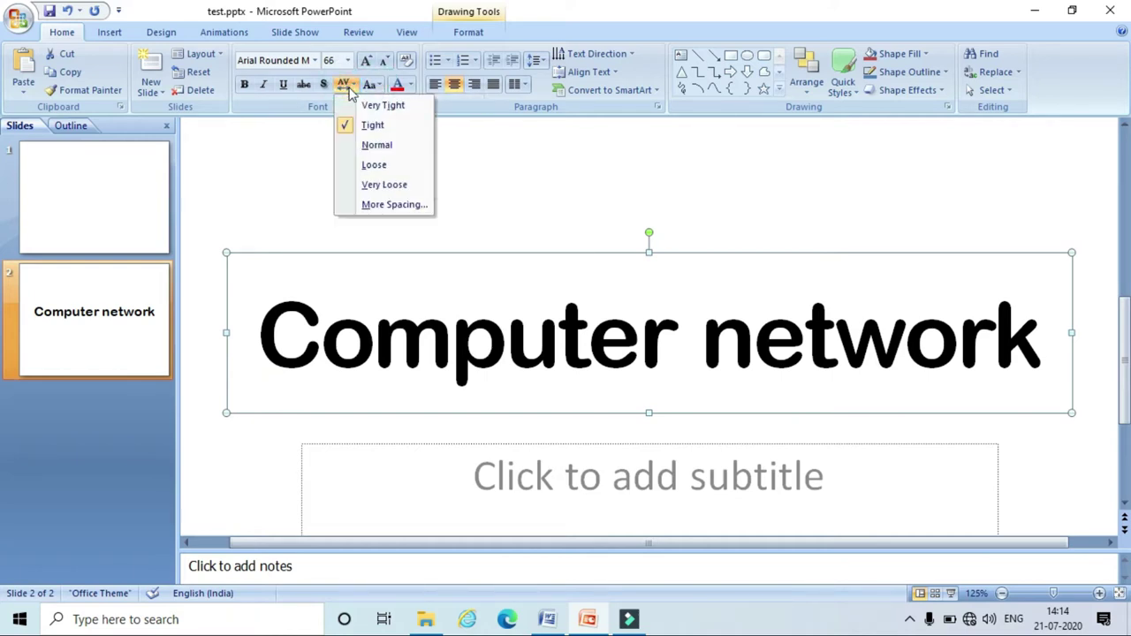
left_click(387, 187)
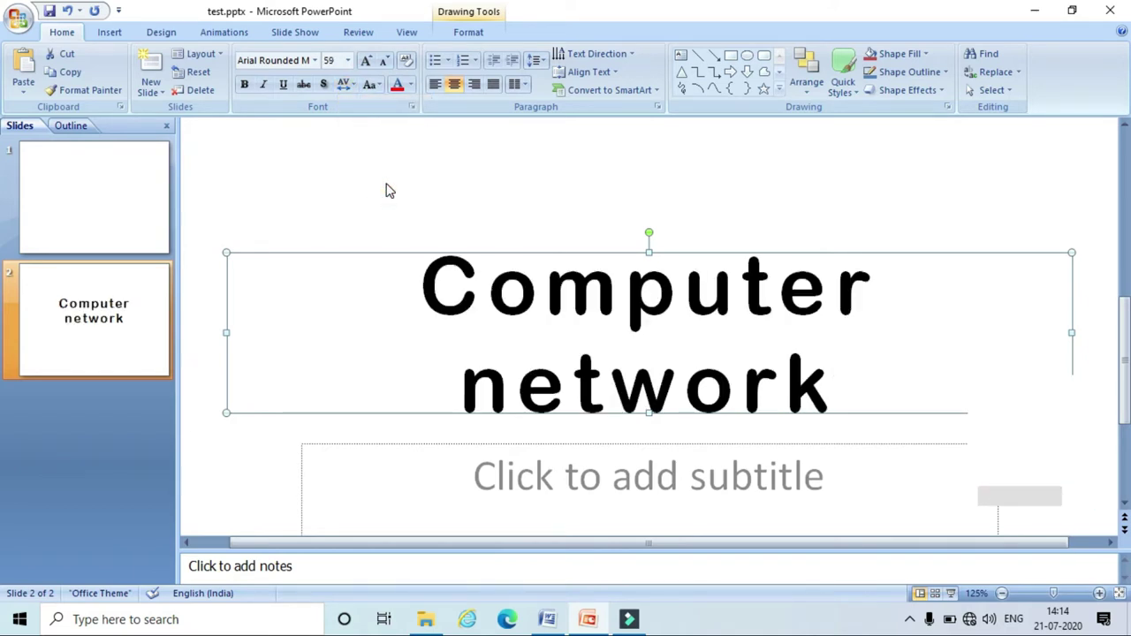
left_click(344, 85)
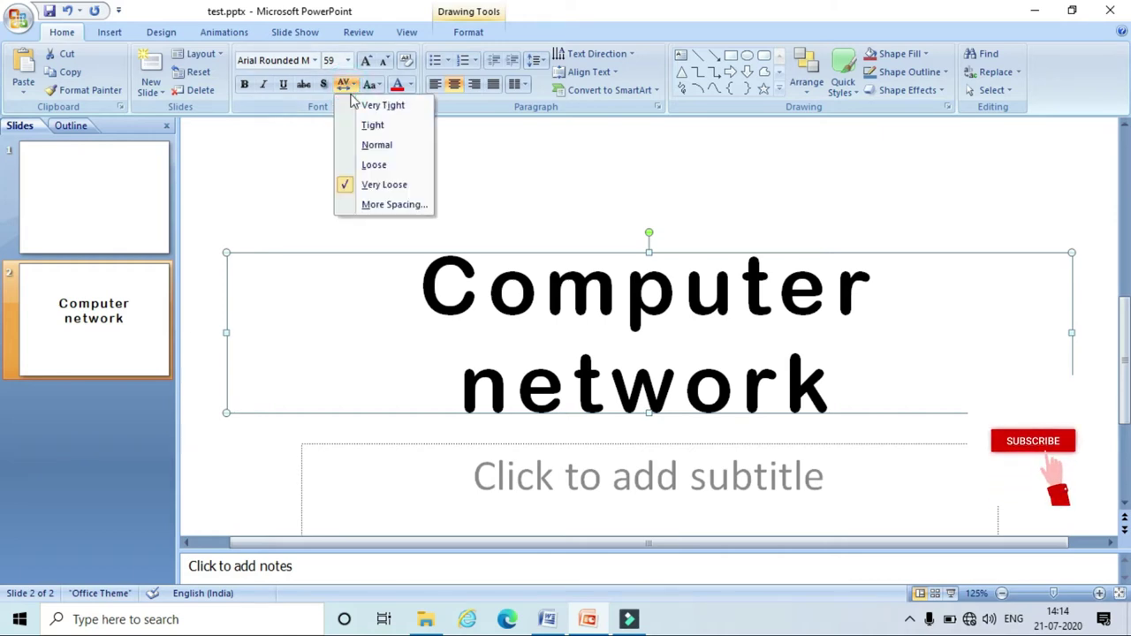
left_click(364, 151)
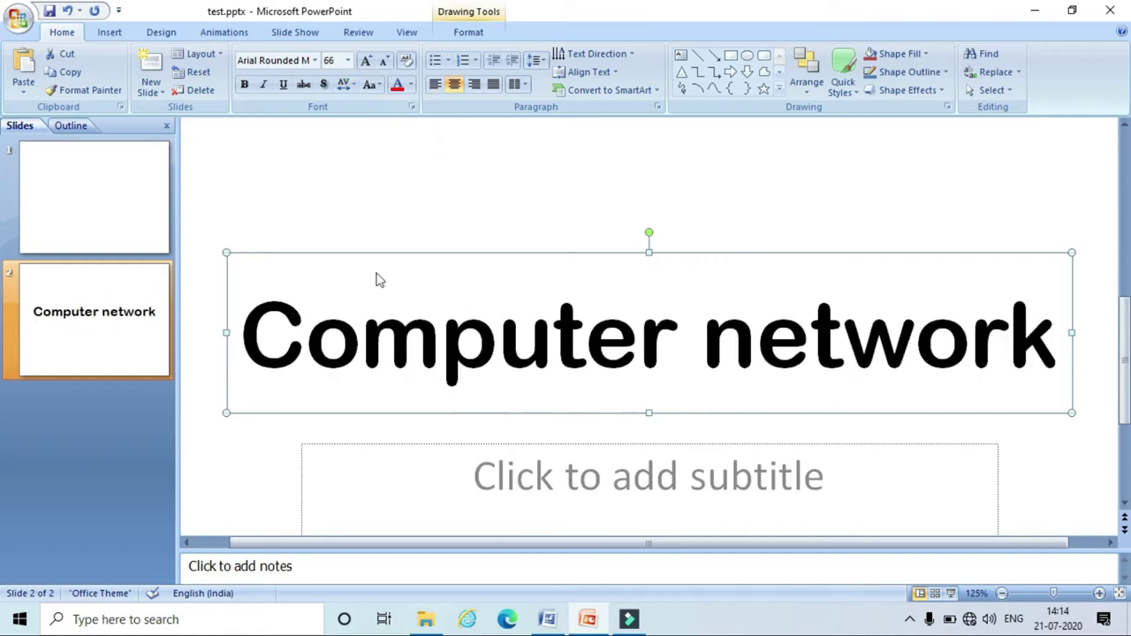
left_click(128, 339)
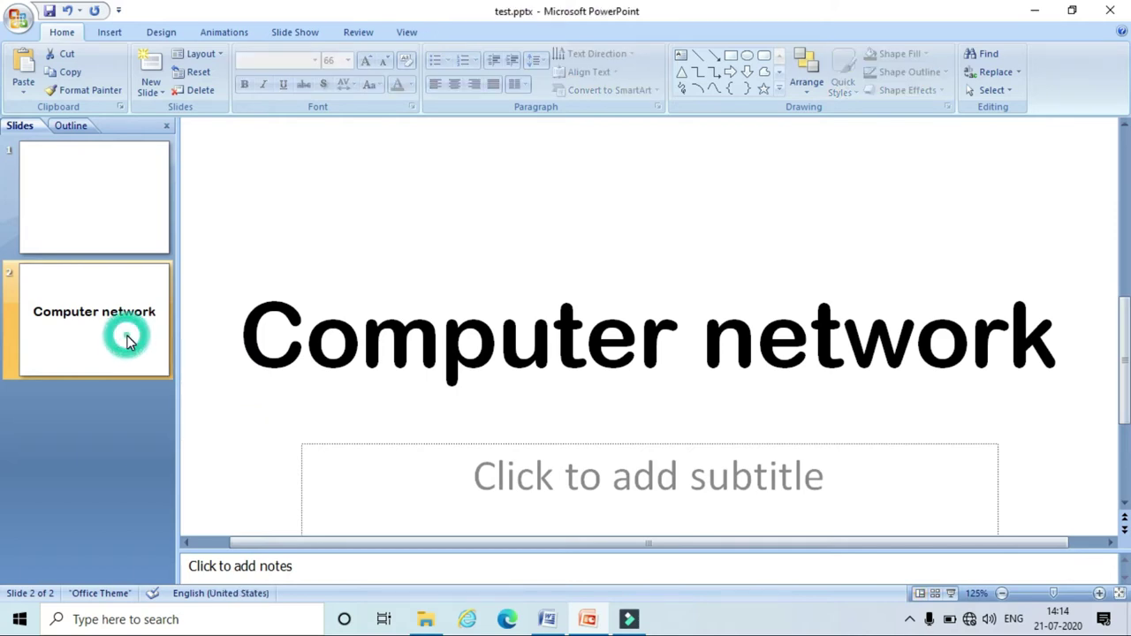
- Insert slide 3 using the Title and Content layout
left_click(159, 92)
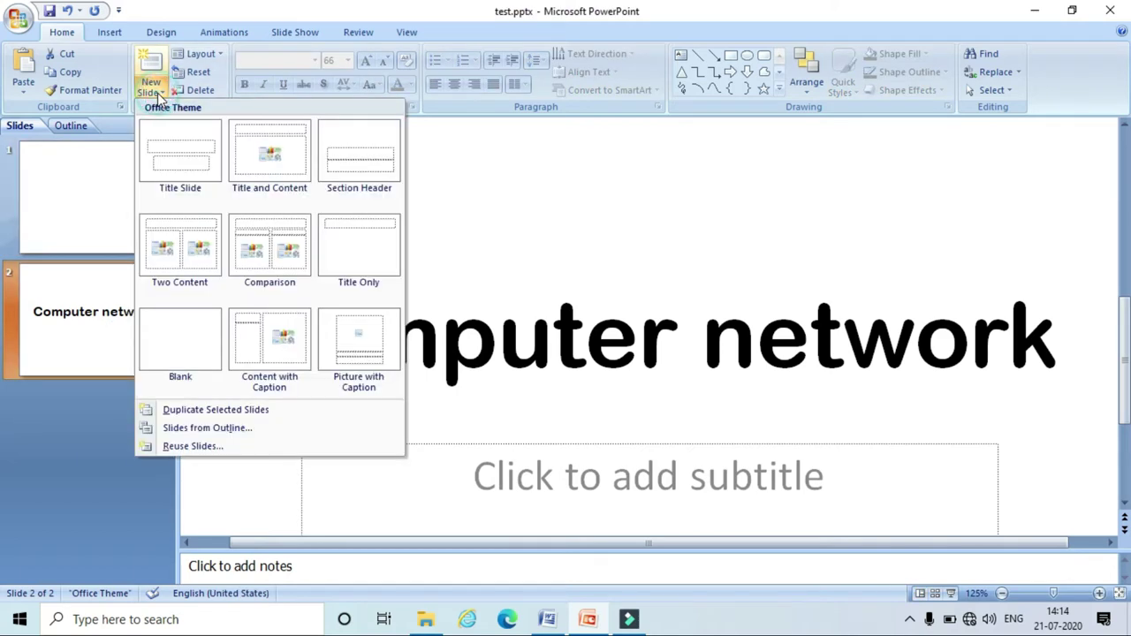
left_click(255, 146)
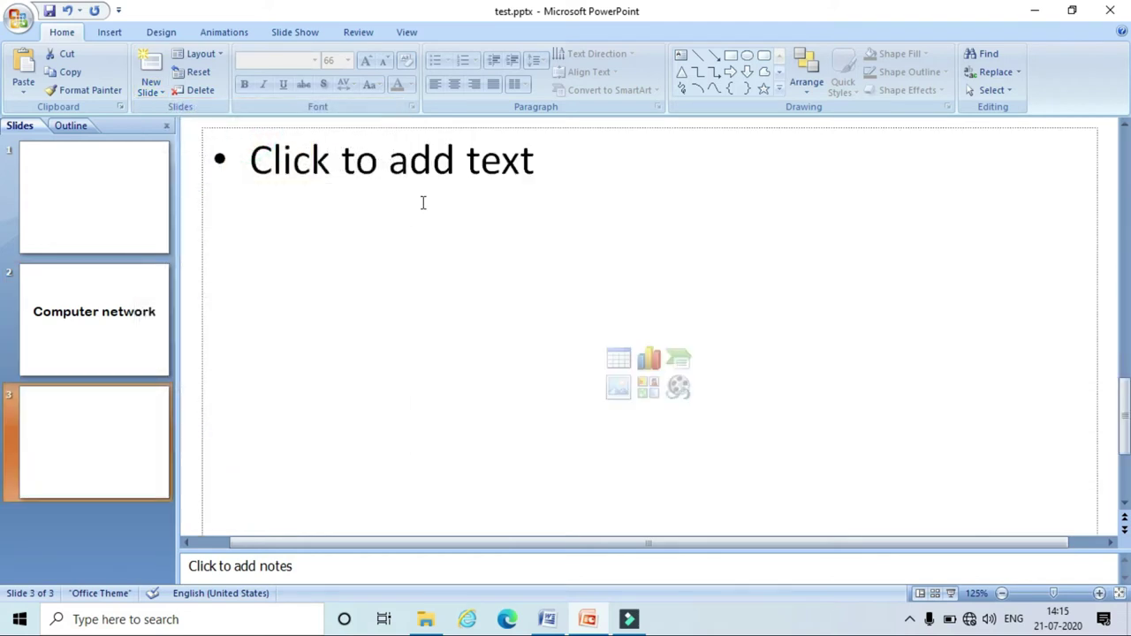
scroll(1020, 413, "down", 3)
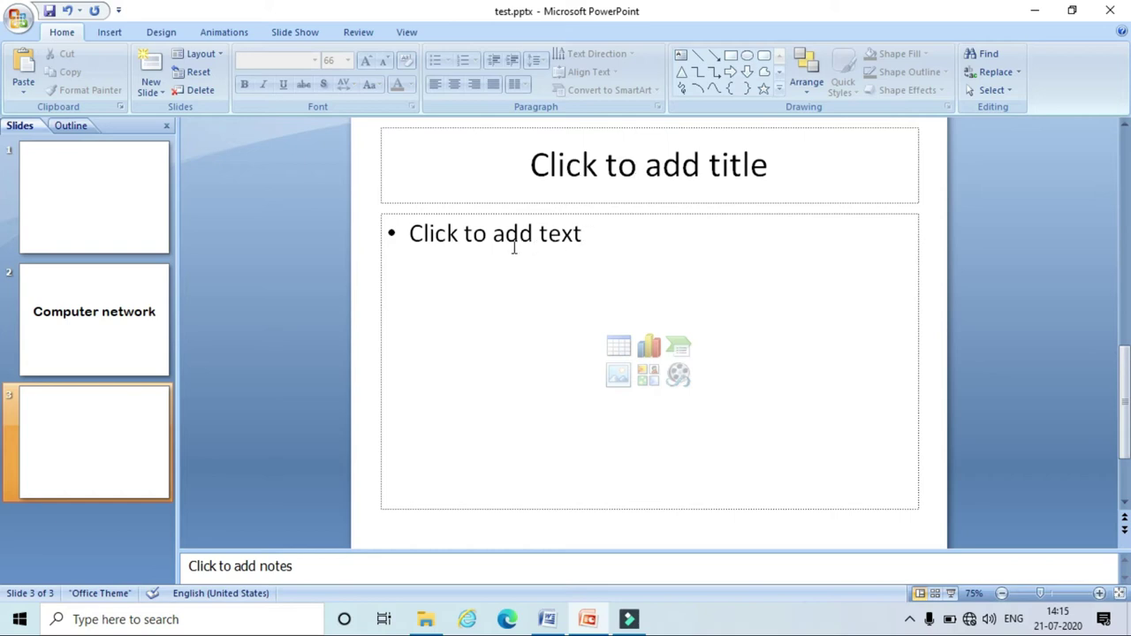
- Title slide 3 'Content' and place the cursor in the body placeholder
left_click(571, 177)
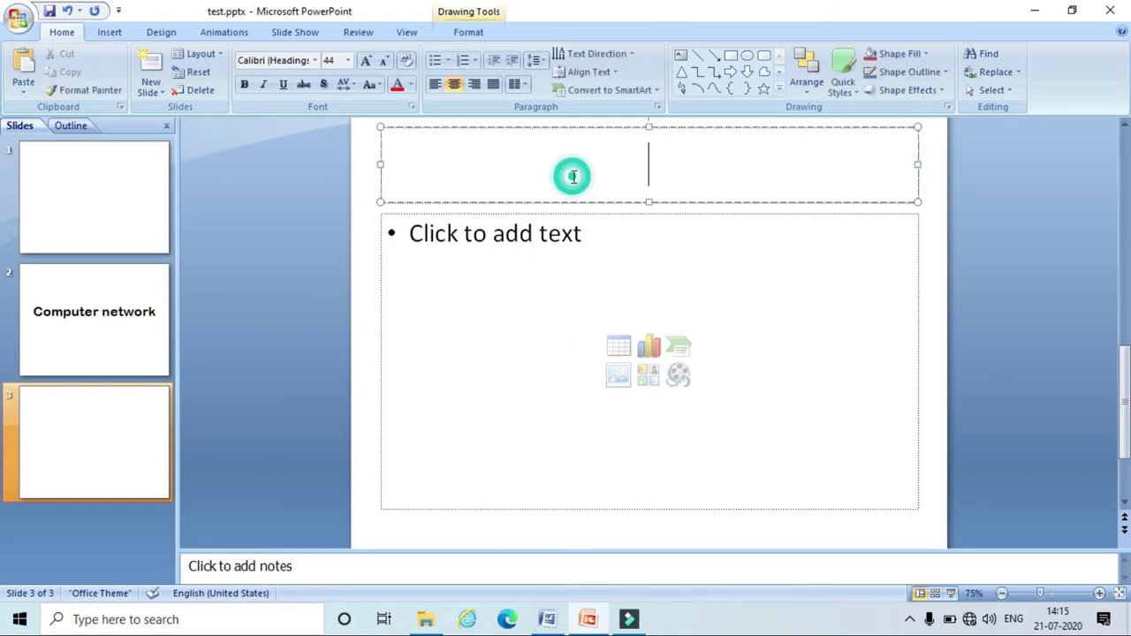
type("contetnt")
left_click(520, 232)
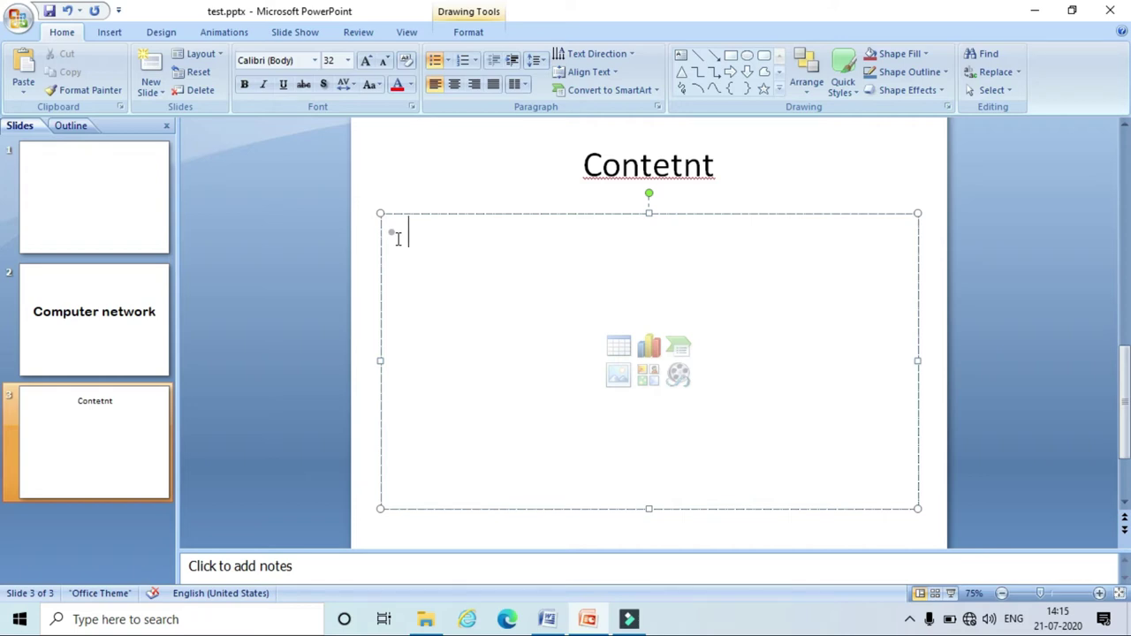
- Give the body text hollow square bullets after trying arrow bullets and numbering
left_click(447, 60)
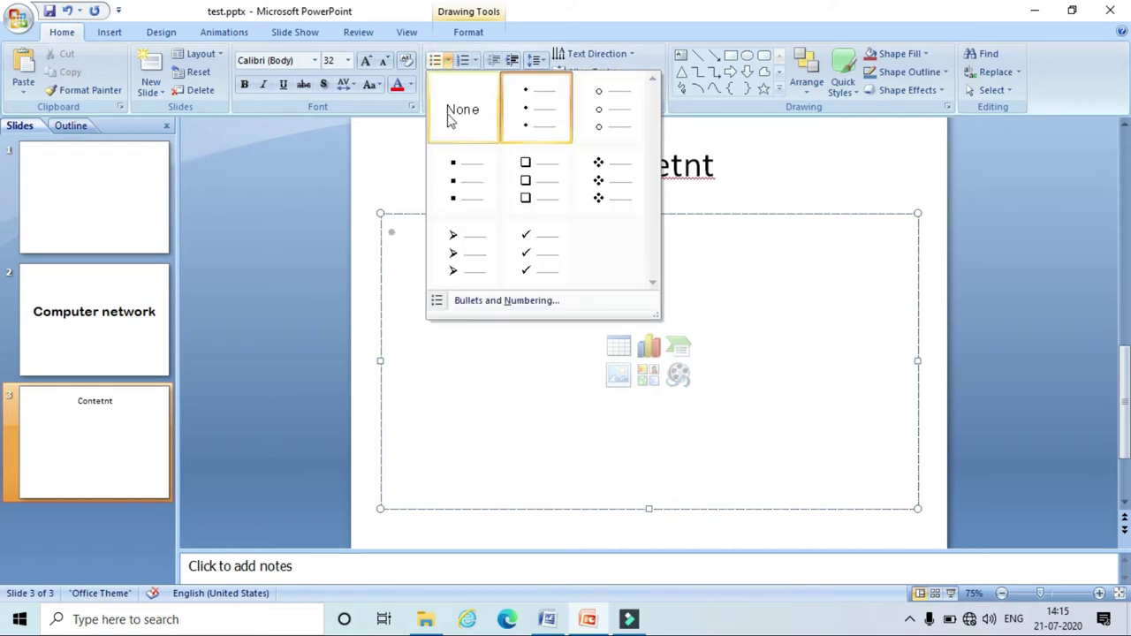
left_click(454, 243)
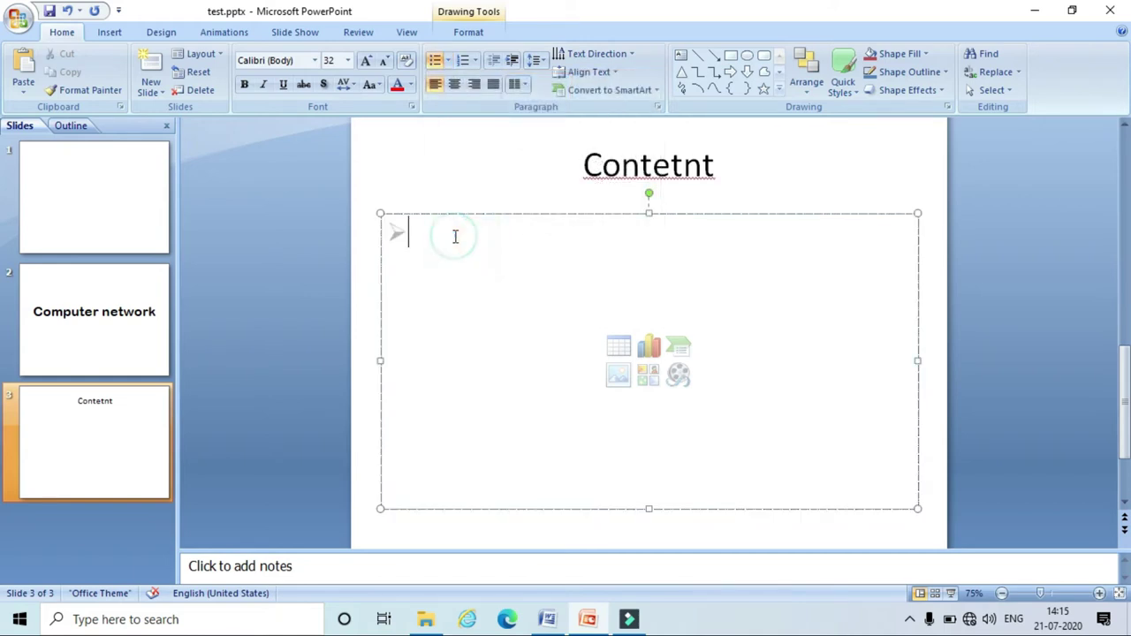
left_click(475, 60)
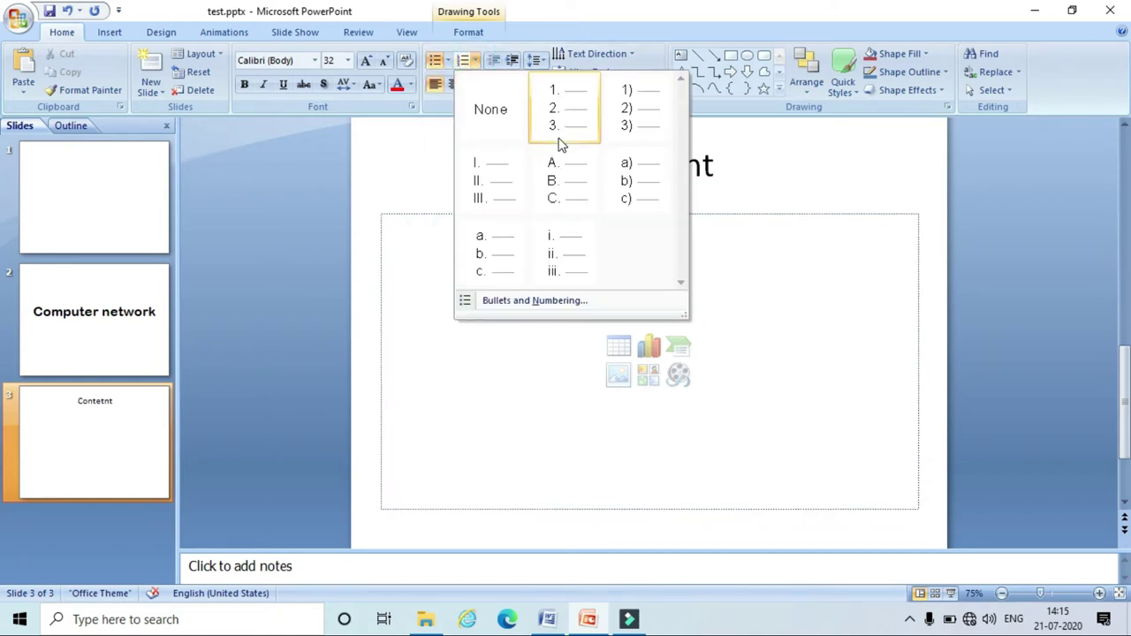
left_click(449, 64)
left_click(449, 61)
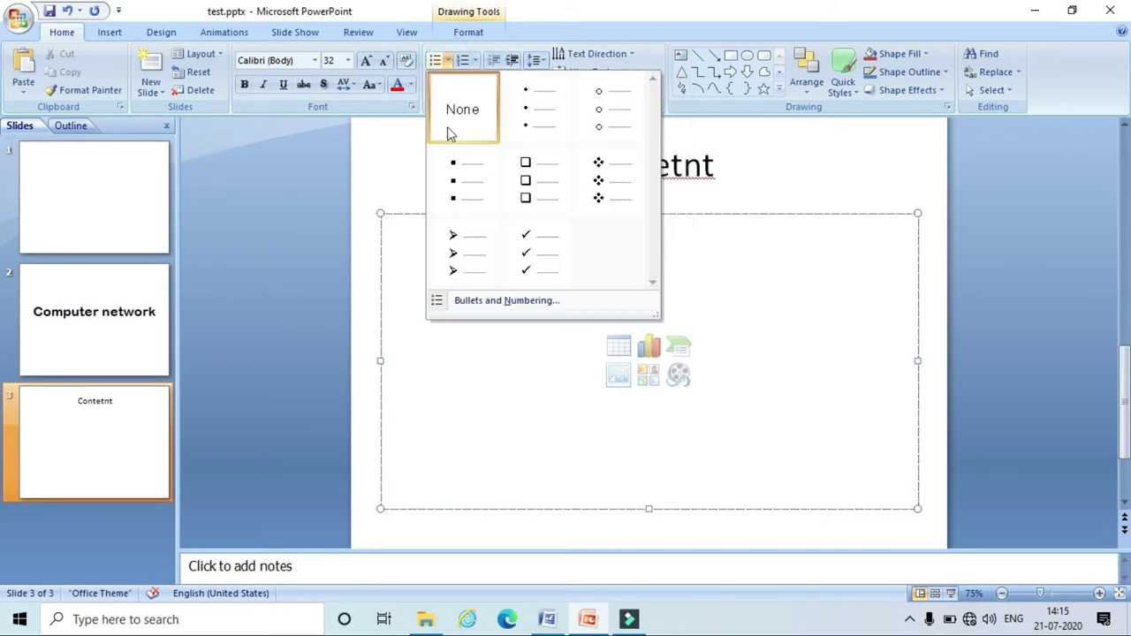
left_click(517, 179)
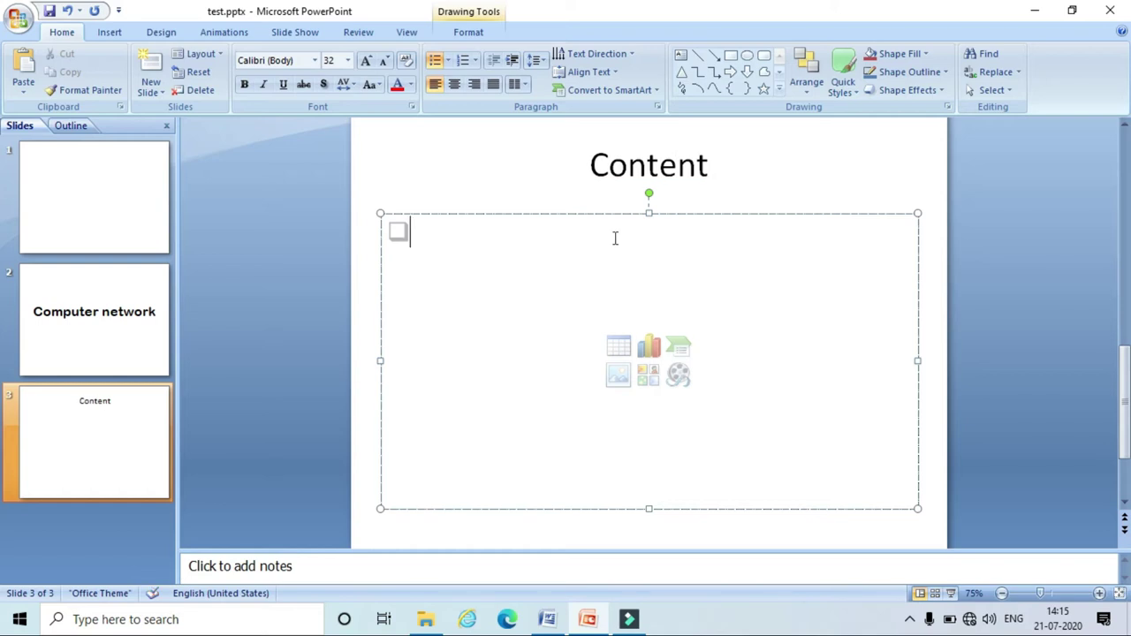
- Enter four bullets: Definition of newtork, LAN, MAN and WAN
type("Definition of newtork")
key("Return")
type("LAN")
key("Return")
type("MAn")
key("Return")
type("WAN")
left_click(1038, 232)
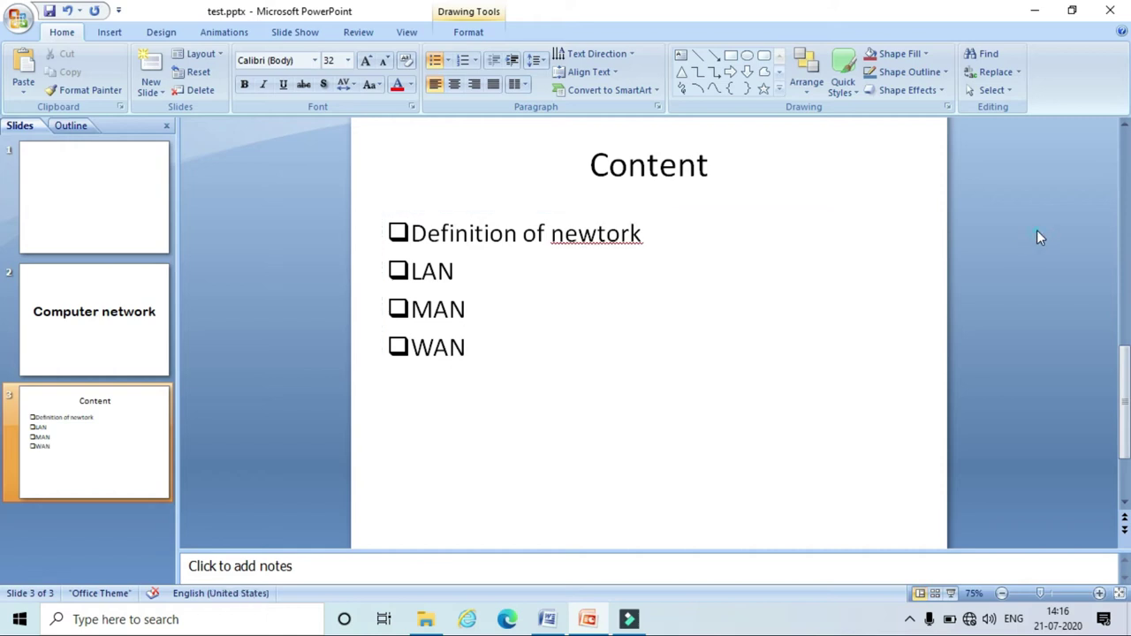
- Enlarge the Content title to size 96 with Grow Font
left_click(669, 161)
left_click(649, 201)
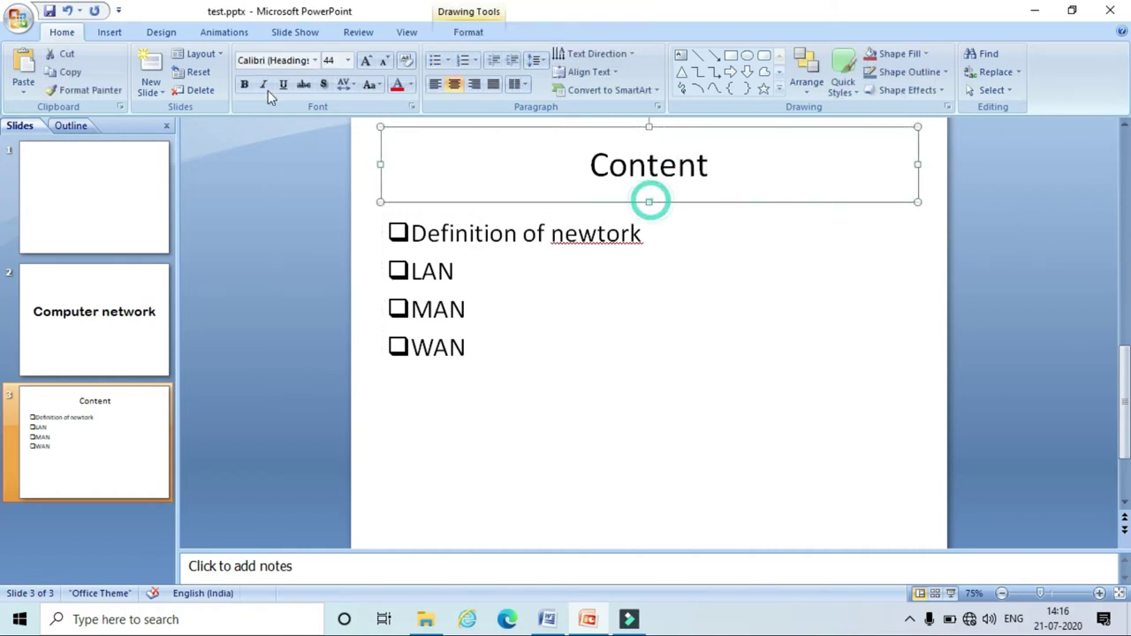
left_click(366, 61)
double_click(365, 60)
triple_click(365, 61)
left_click(366, 61)
- Correct the misspelling 'newtork' to 'network' from the spelling suggestions
left_click(438, 254)
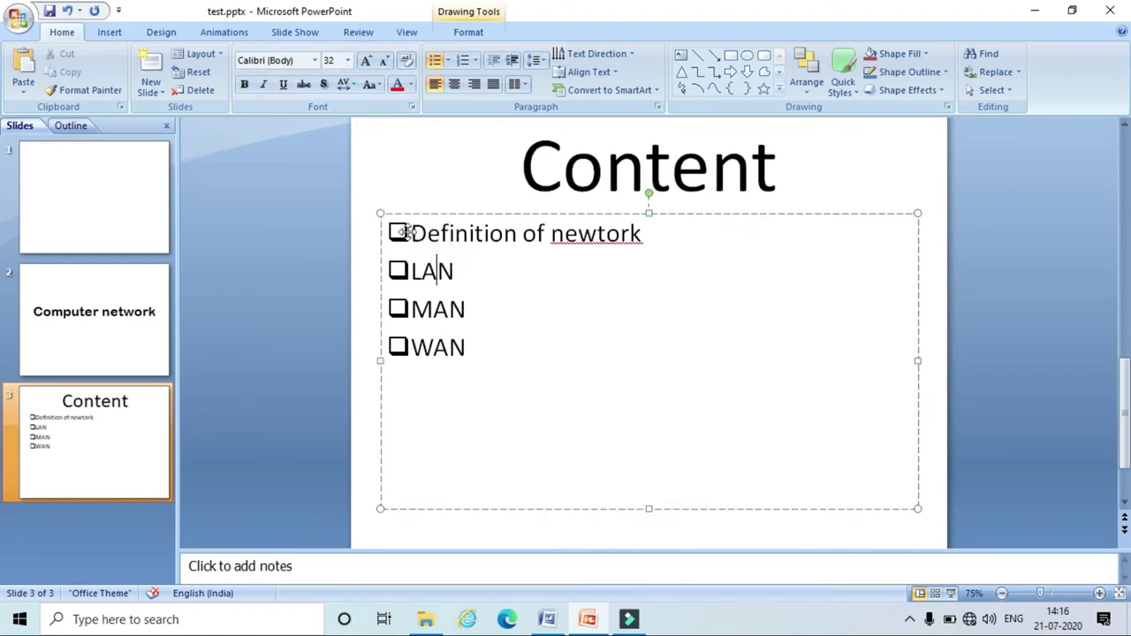
right_click(597, 240)
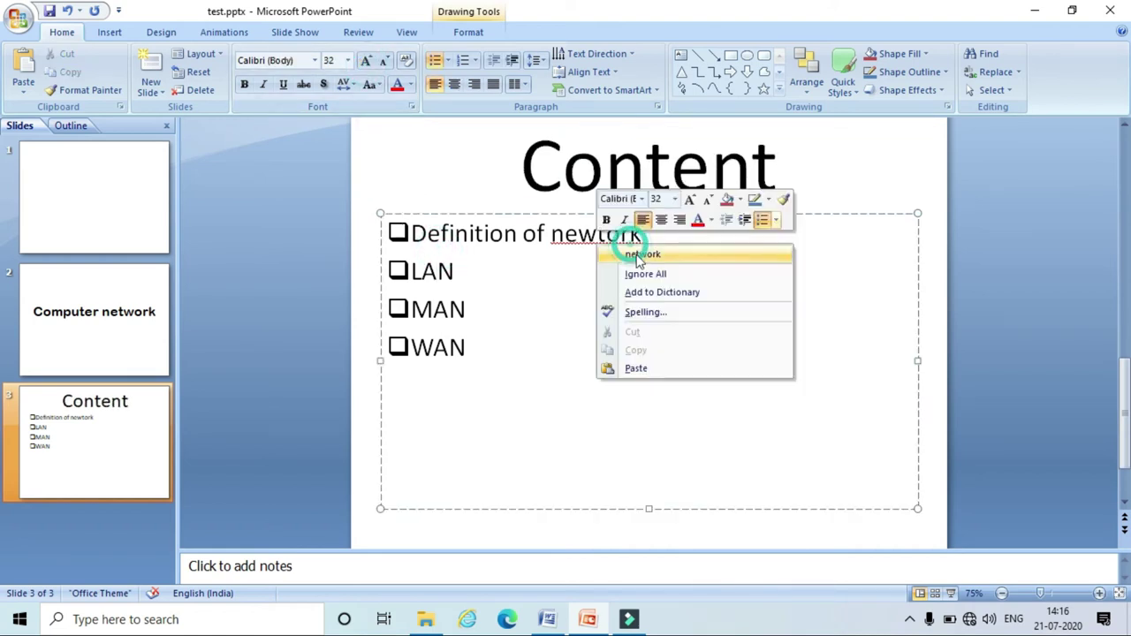
left_click(636, 254)
- Grow the bullet text to 40 pt, set it to Arial Black and colour it Dark Red
left_click(381, 214)
left_click(366, 61)
left_click(366, 61)
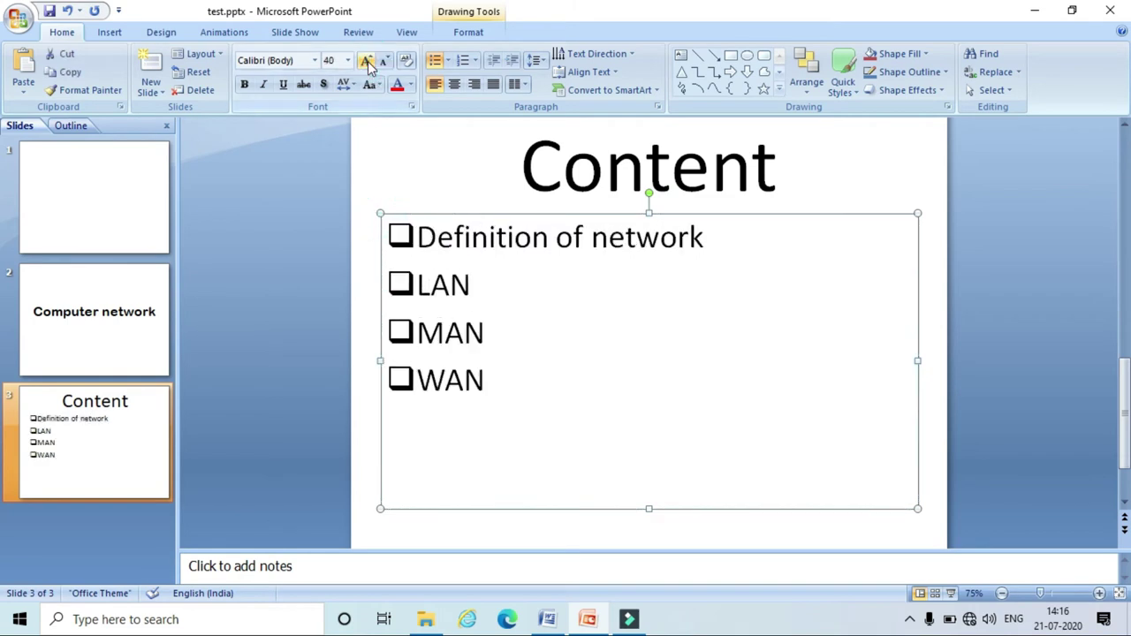
left_click(313, 61)
left_click(301, 255)
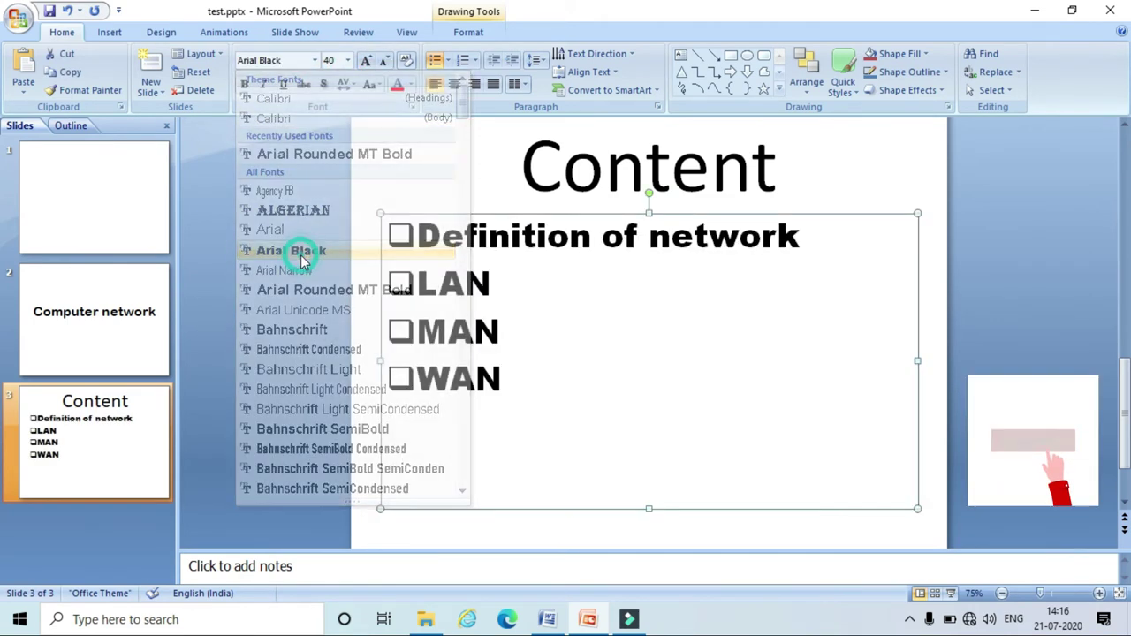
left_click(411, 86)
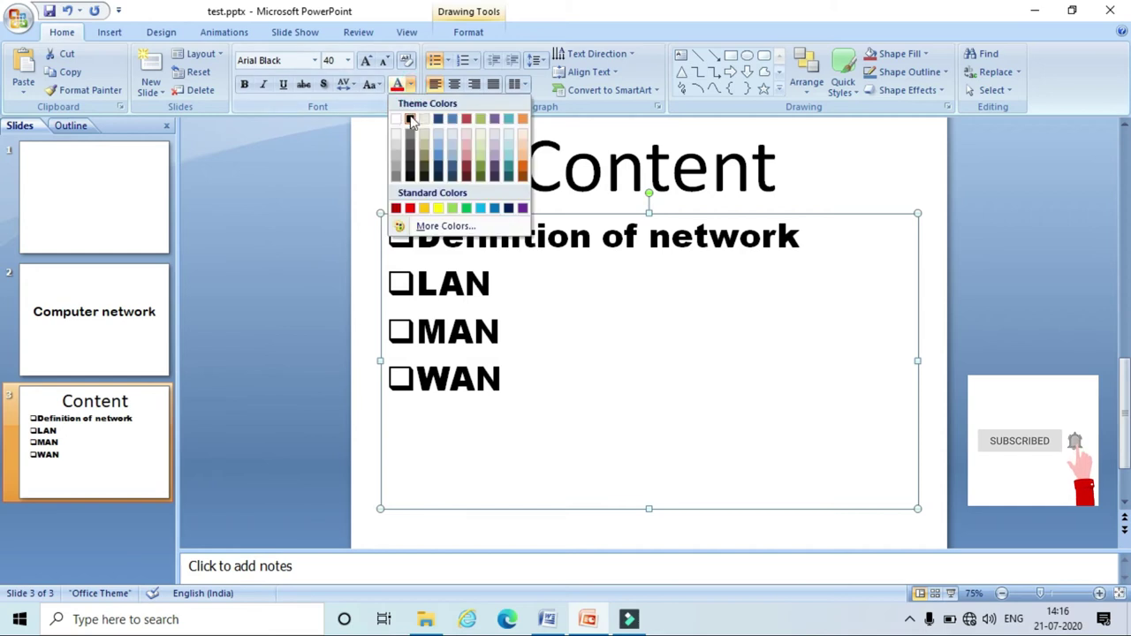
left_click(402, 207)
left_click(1006, 254)
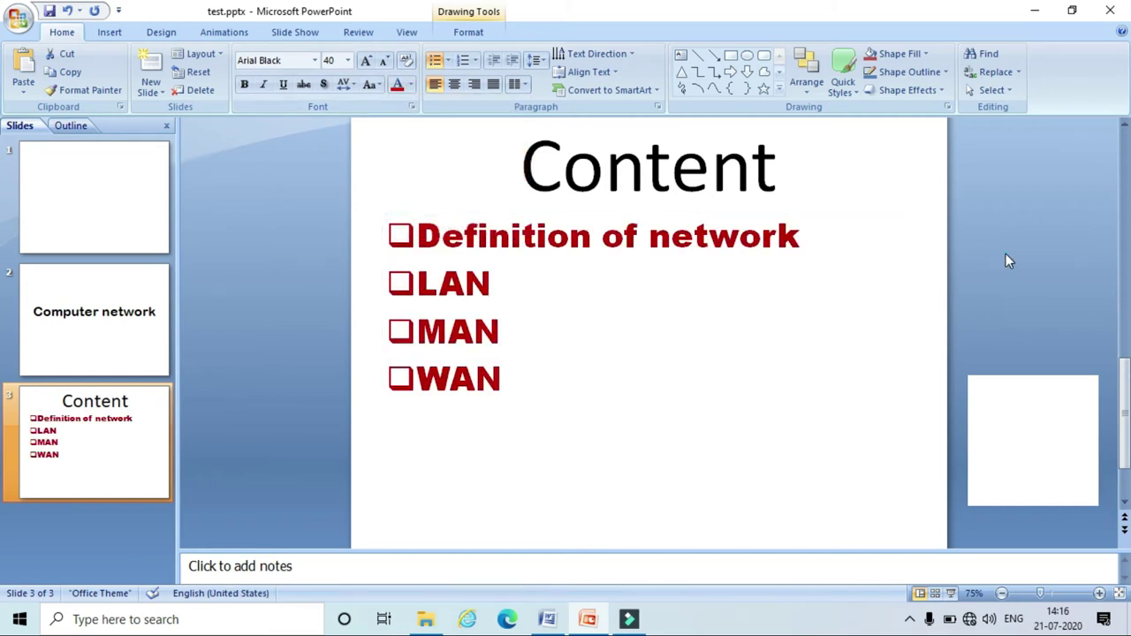
left_click(144, 429)
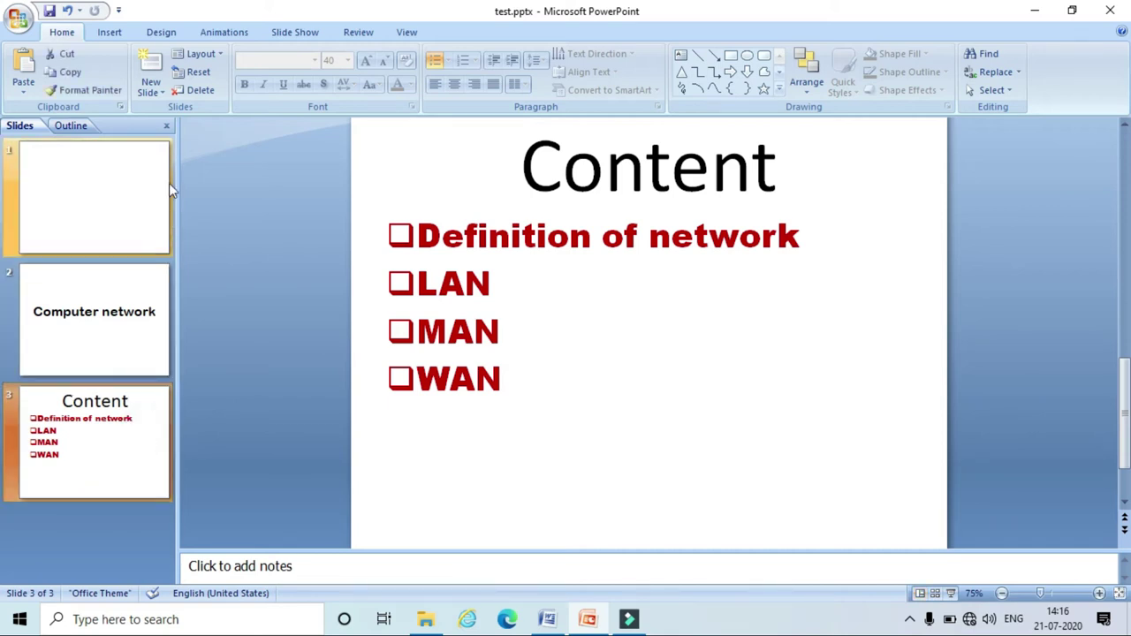
- Add a Two Content slide 4 titled 'LAN' and place the cursor in its right column
left_click(164, 93)
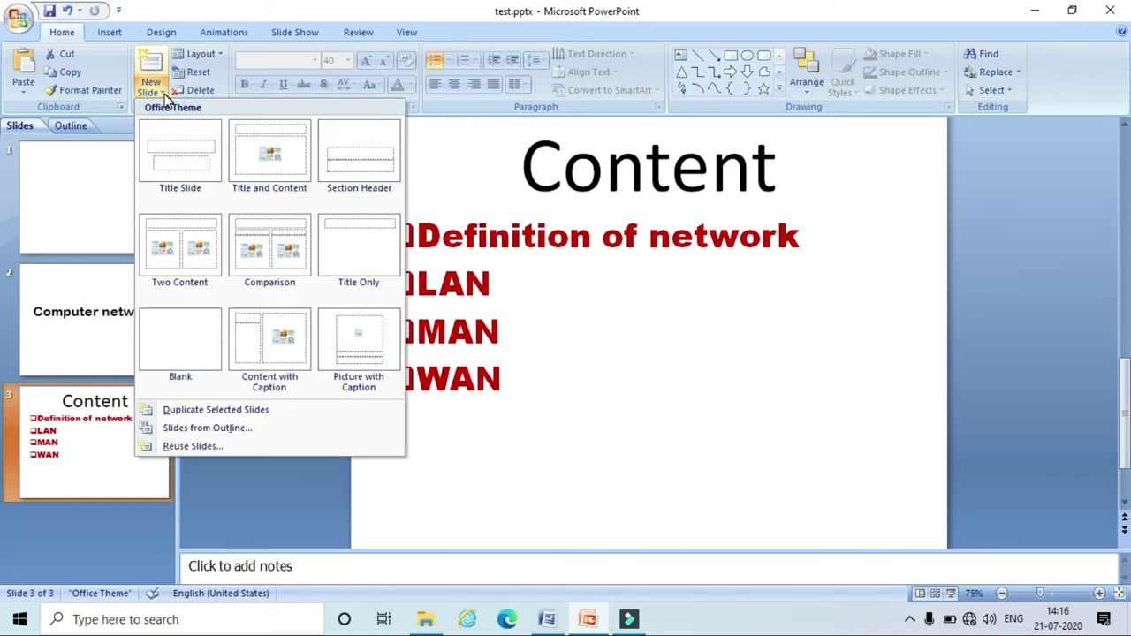
left_click(183, 256)
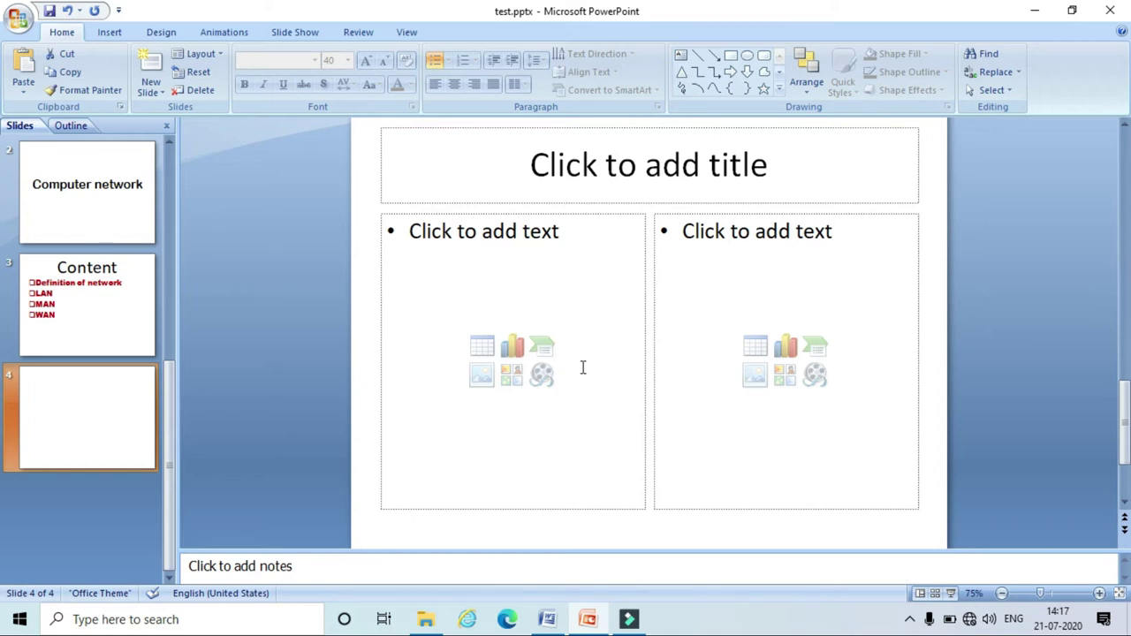
scroll(560, 425, "up", 5, "ctrl")
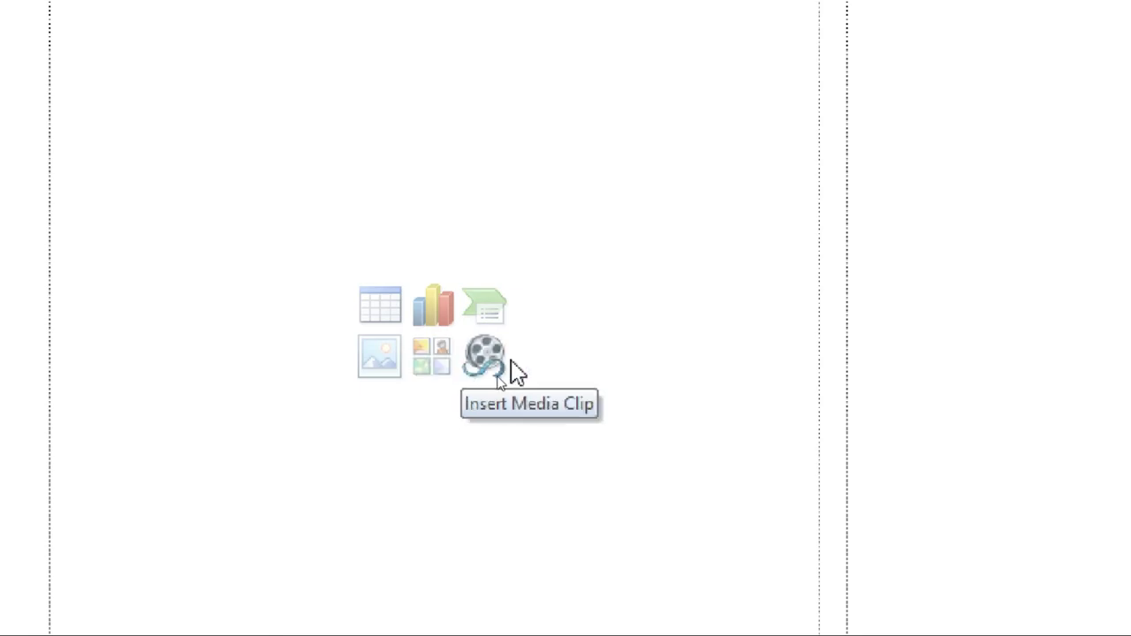
left_click(595, 182)
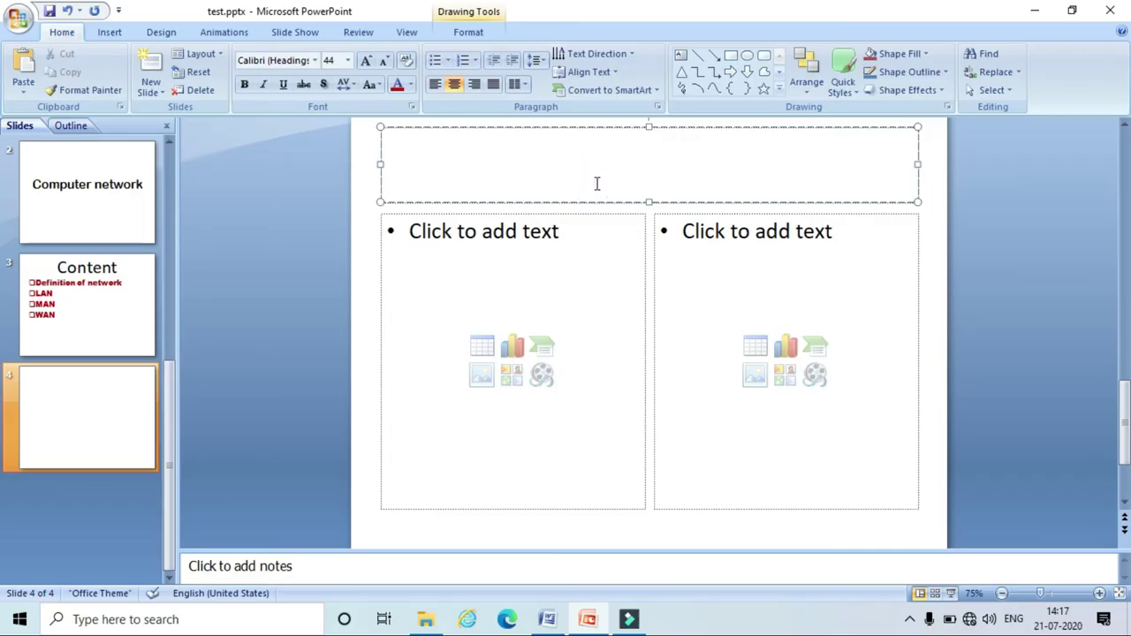
type("LAN")
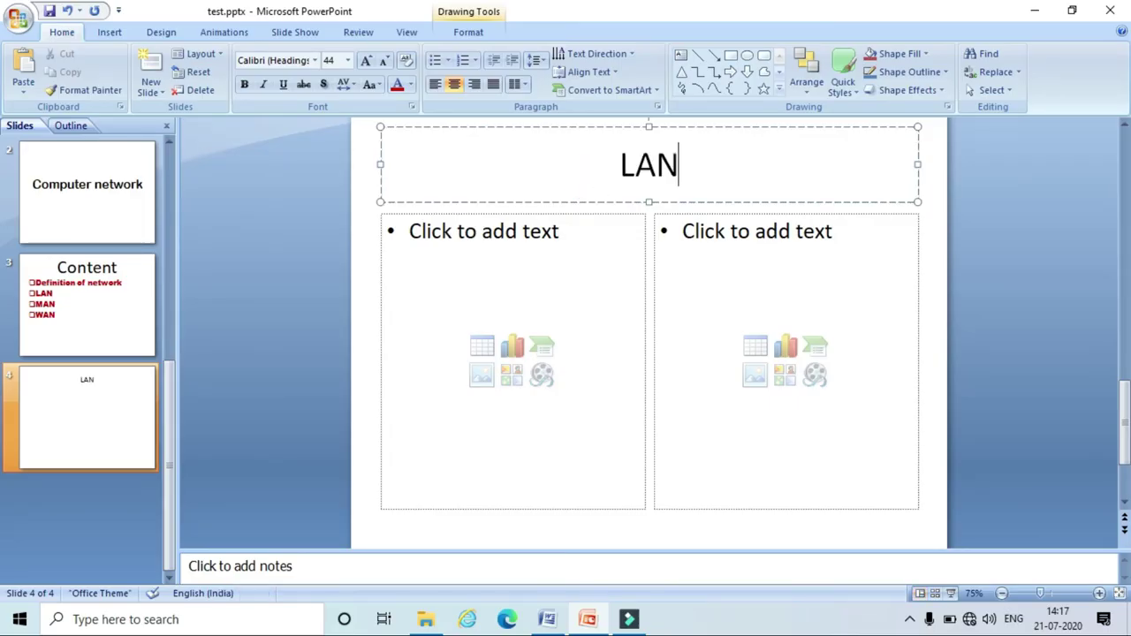
left_click(750, 230)
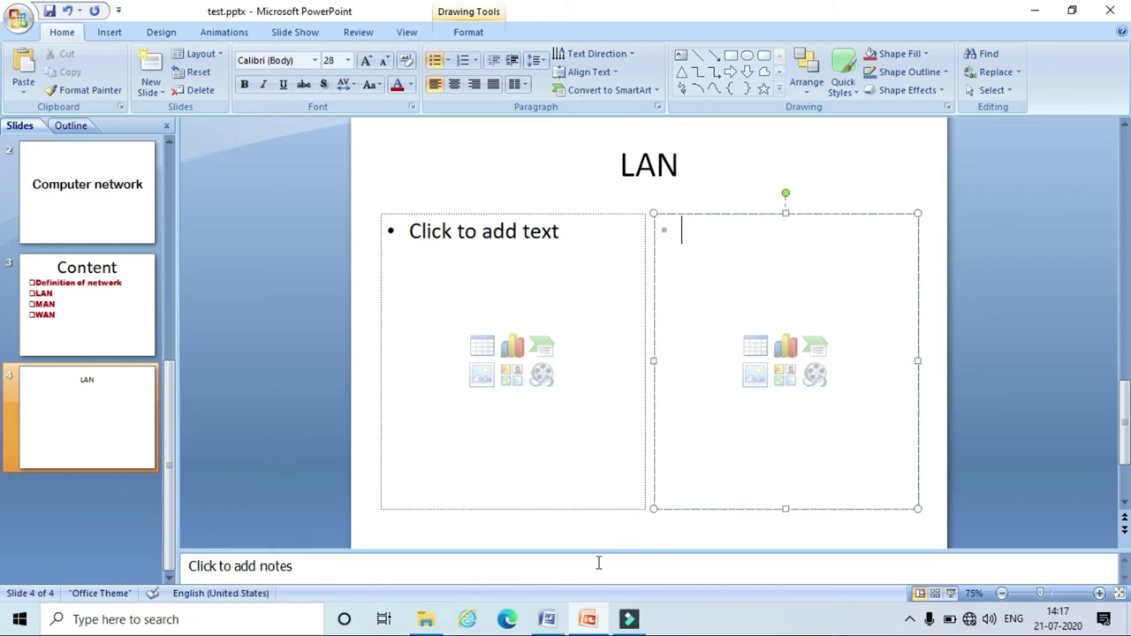
- Switch to the Word network notes and scroll down to the LAN details
left_click(547, 619)
scroll(616, 446, "down", 2)
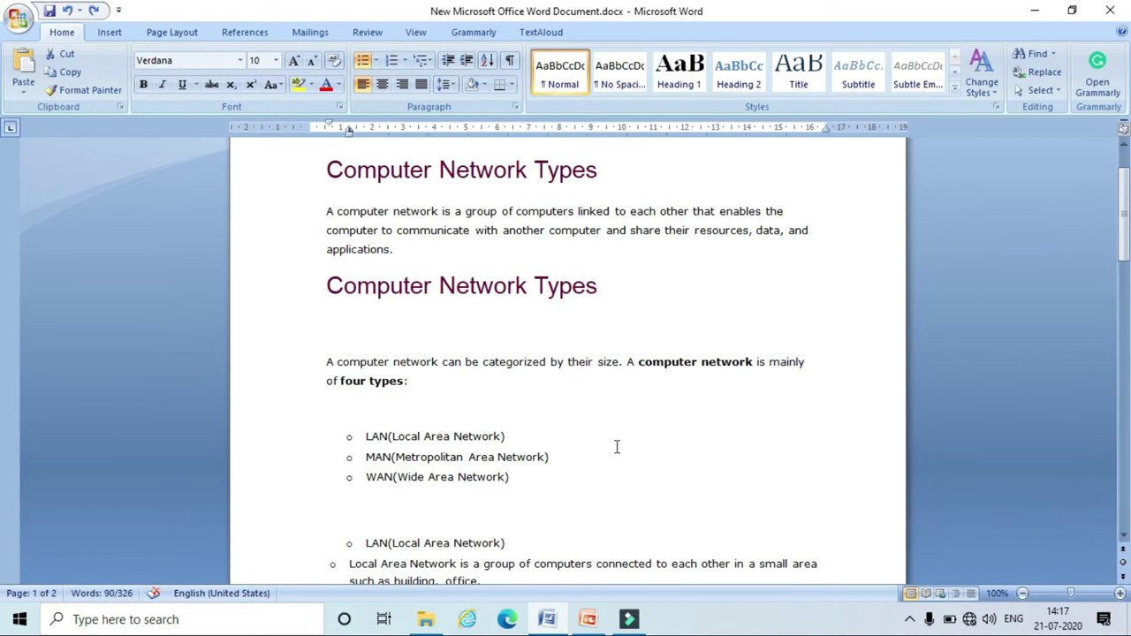
scroll(616, 446, "down", 5)
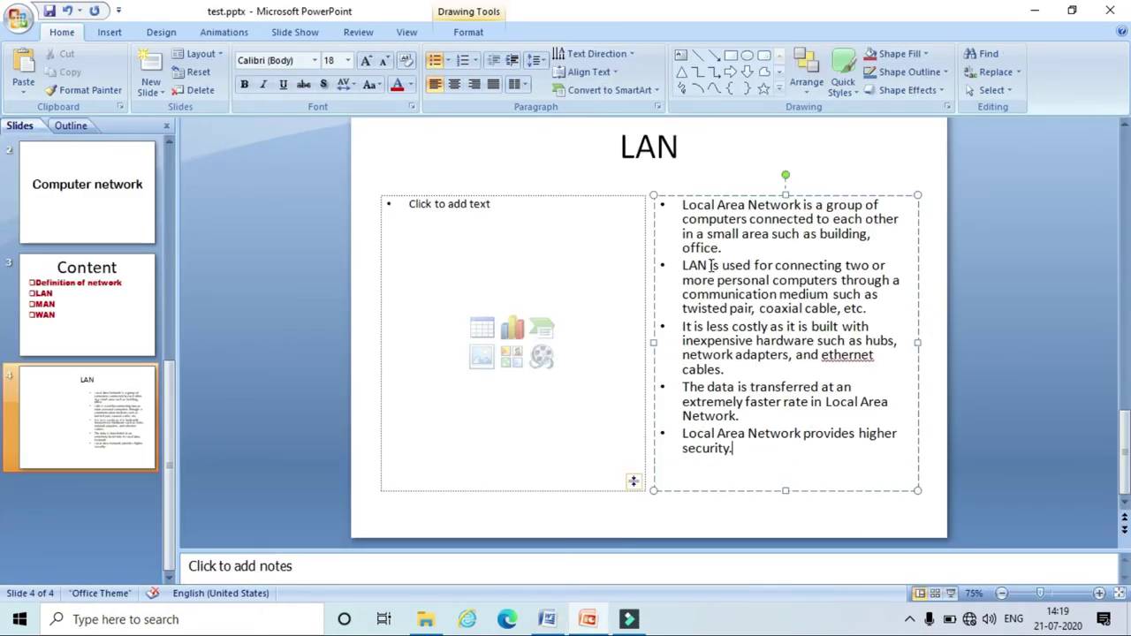
- Justify the five LAN bullets in slide 4's right-hand placeholder to both margins
left_click_drag(685, 209, 770, 442)
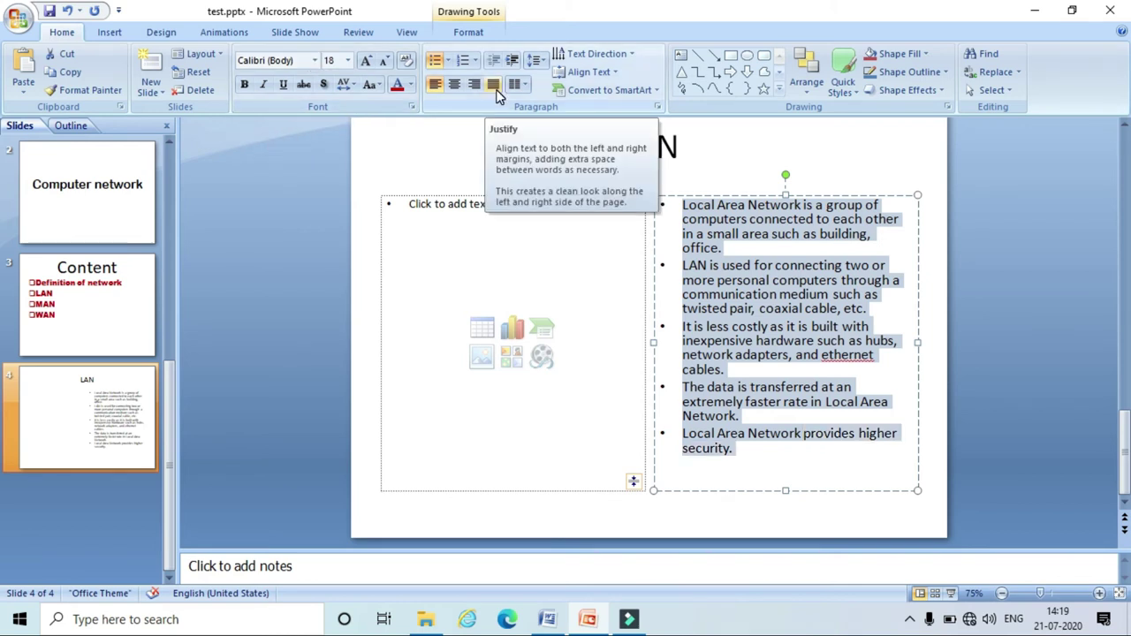
left_click(495, 88)
left_click(789, 442)
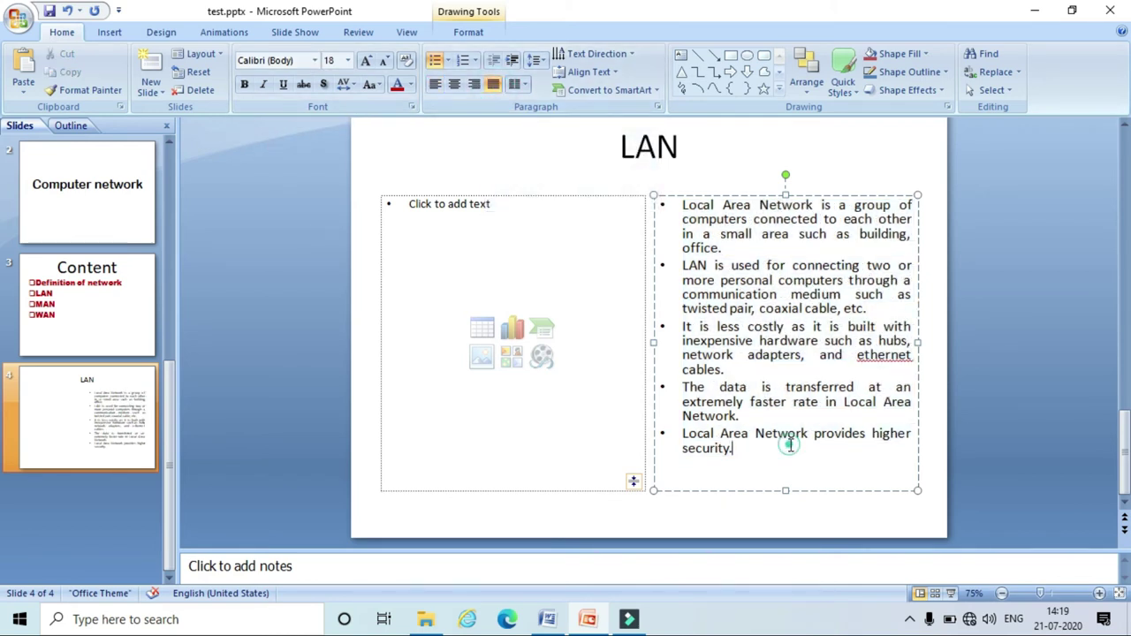
left_click(482, 334)
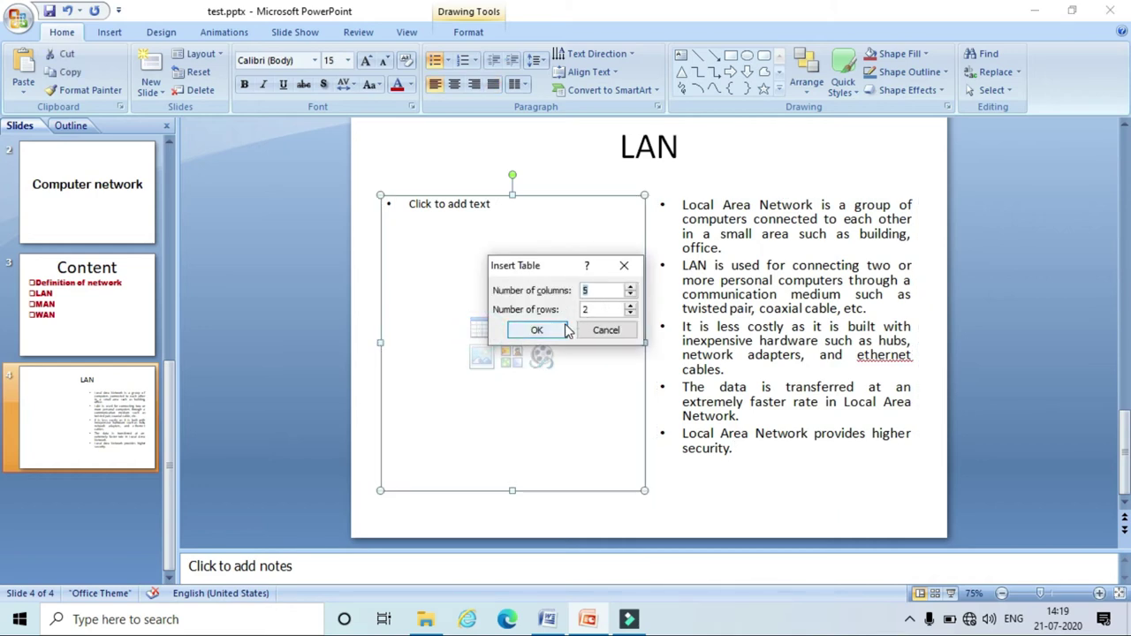
key("Tab")
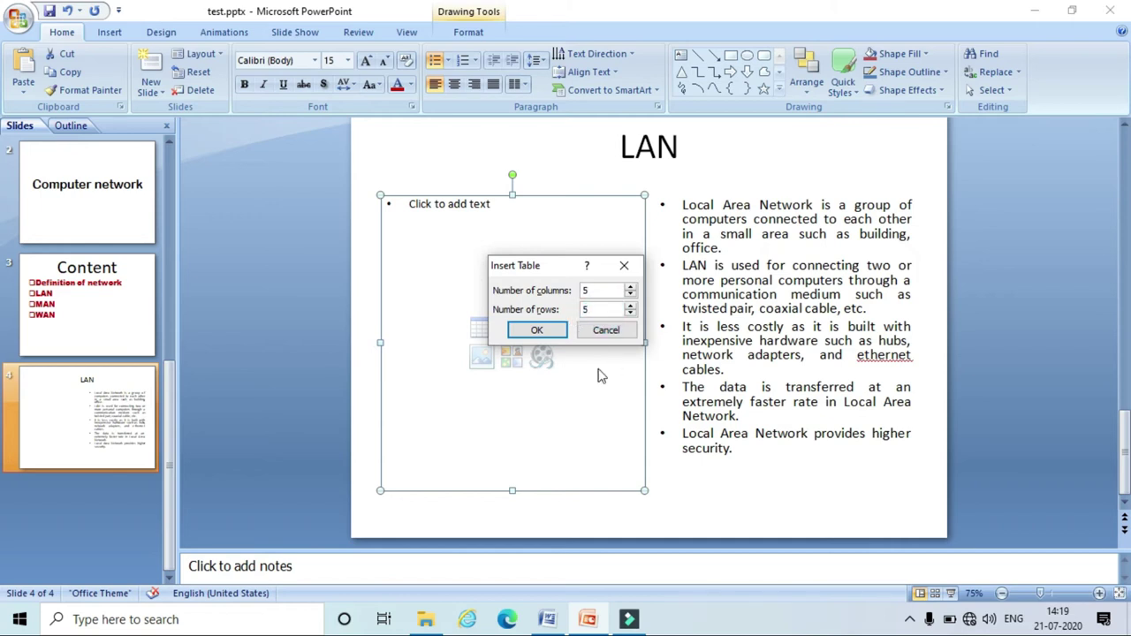
left_click(542, 332)
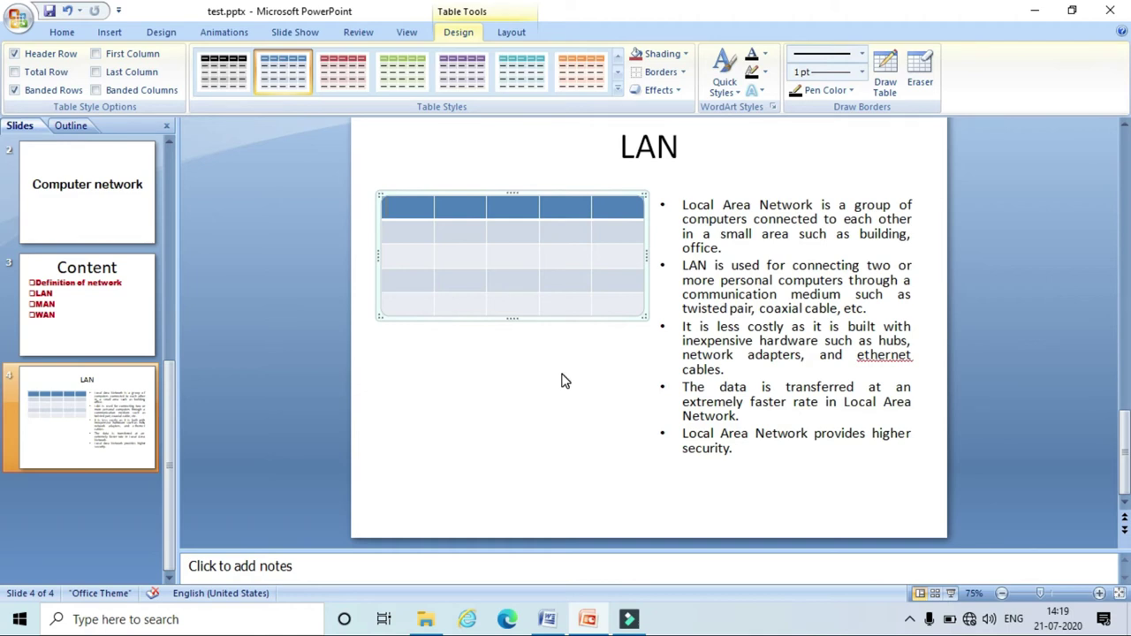
key("ctrl+z")
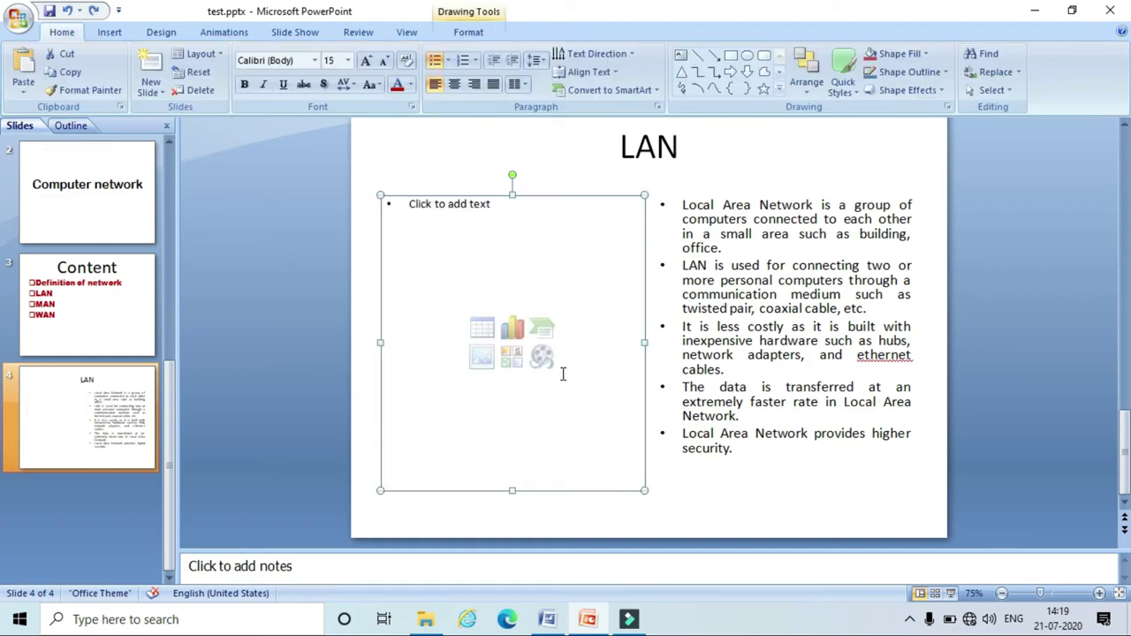
left_click(513, 335)
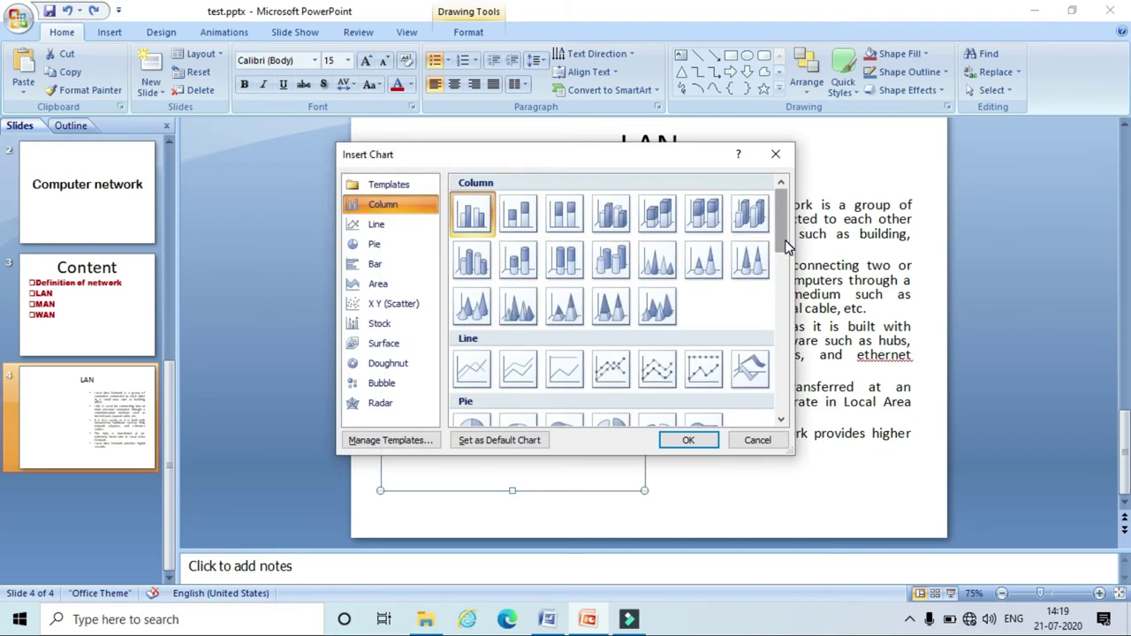
scroll(786, 248, "down", 3)
scroll(782, 239, "up", 3)
left_click(610, 306)
left_click(683, 439)
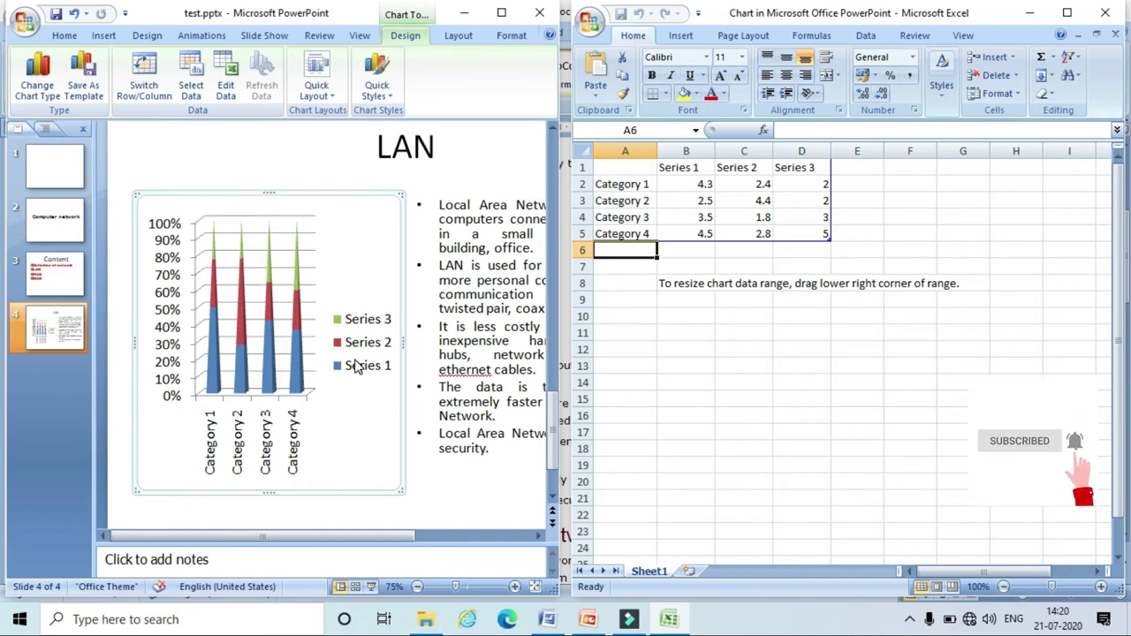
left_click(1104, 12)
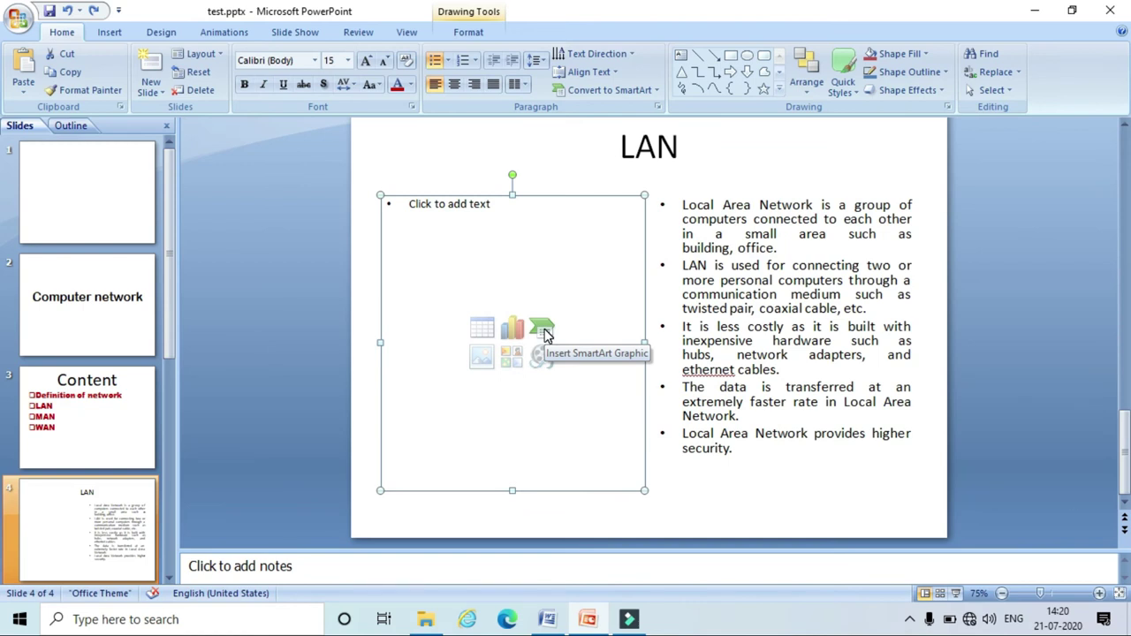
left_click(543, 331)
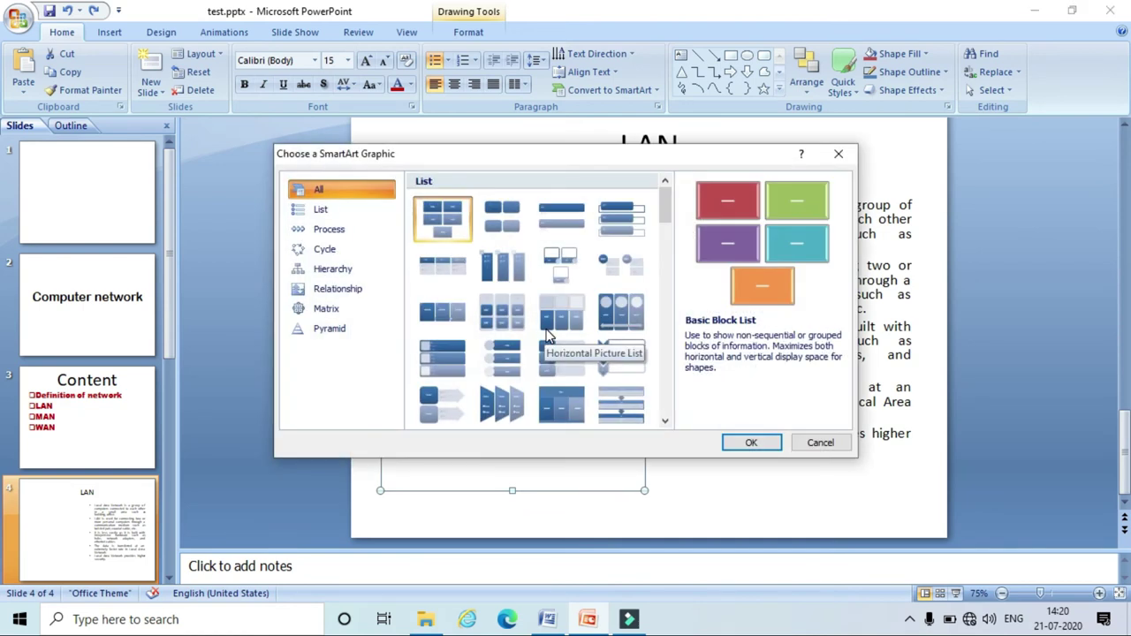
mouse_move(664, 211)
left_mouse_down()
mouse_move(665, 226)
mouse_move(666, 209)
left_mouse_up()
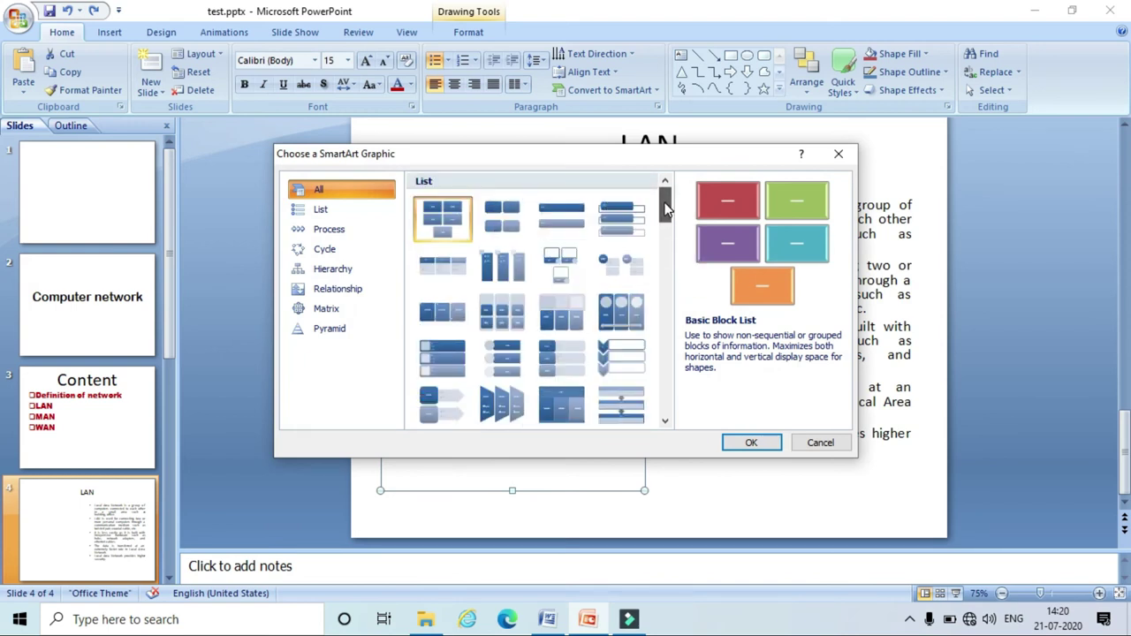
left_click(504, 222)
left_click(746, 443)
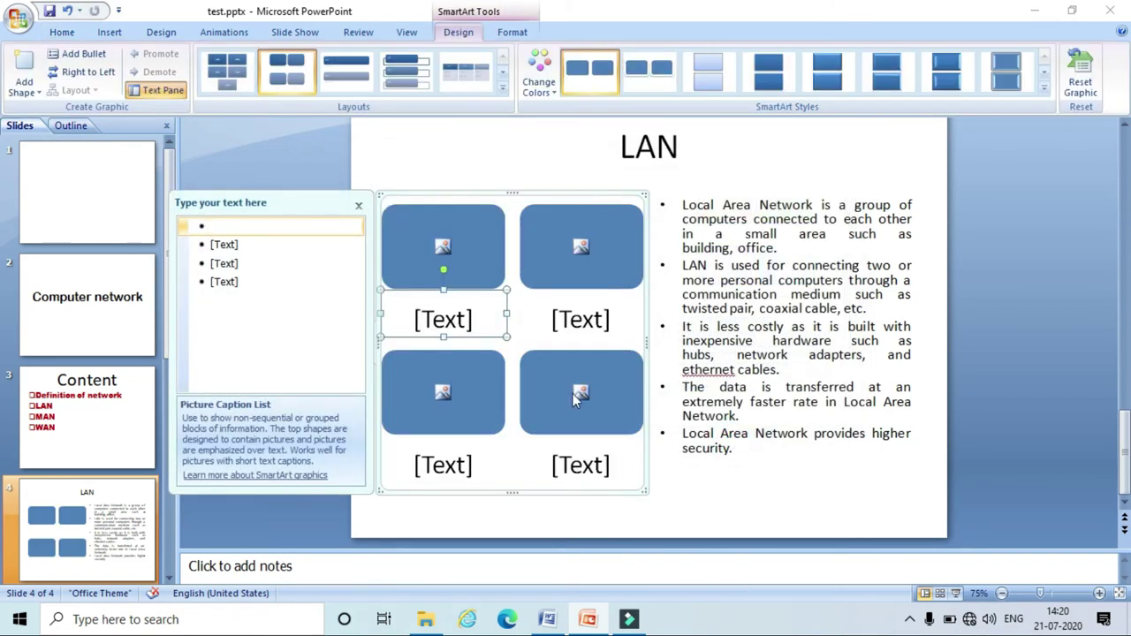
left_click(722, 499)
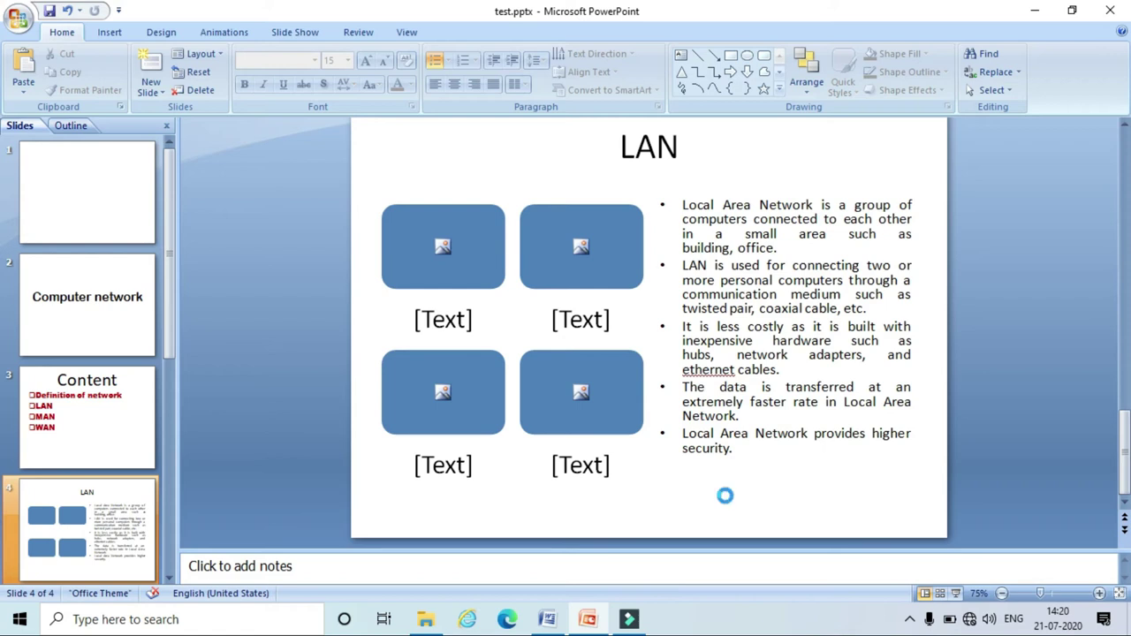
key("ctrl+z")
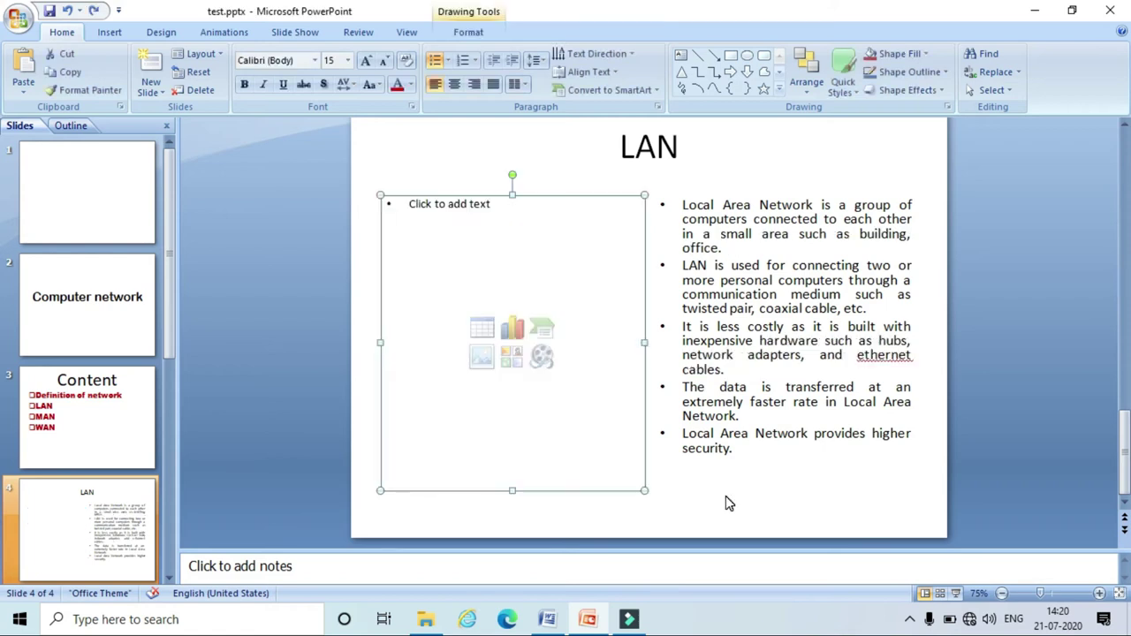
- Insert local-area-network.png from the newtworking folder into the LAN slide's left placeholder
left_click(483, 368)
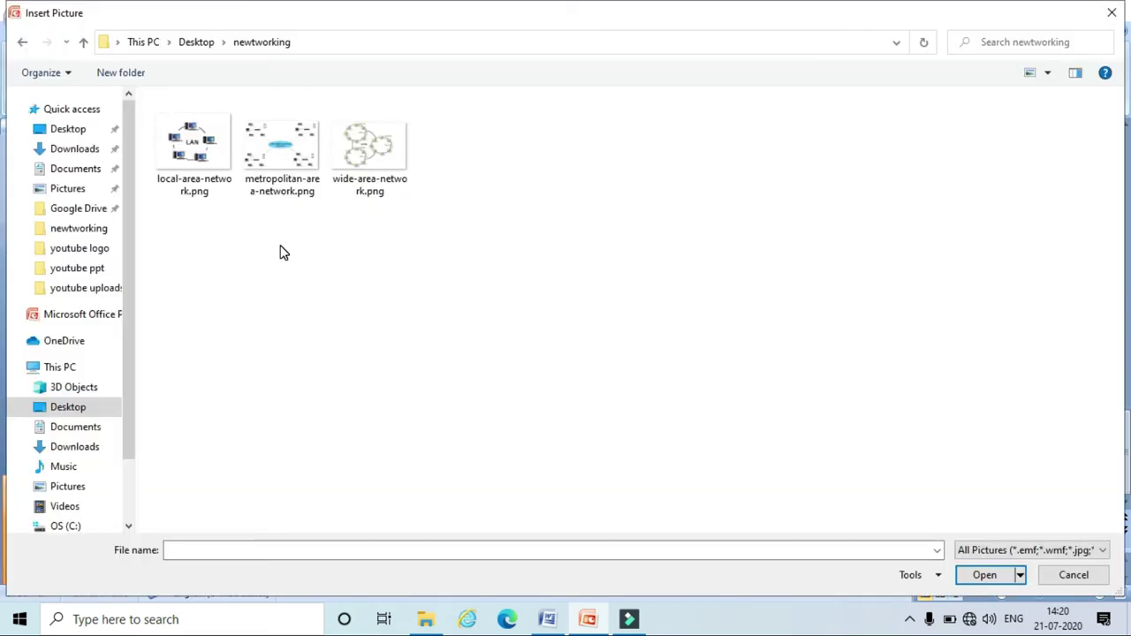
left_click(187, 167)
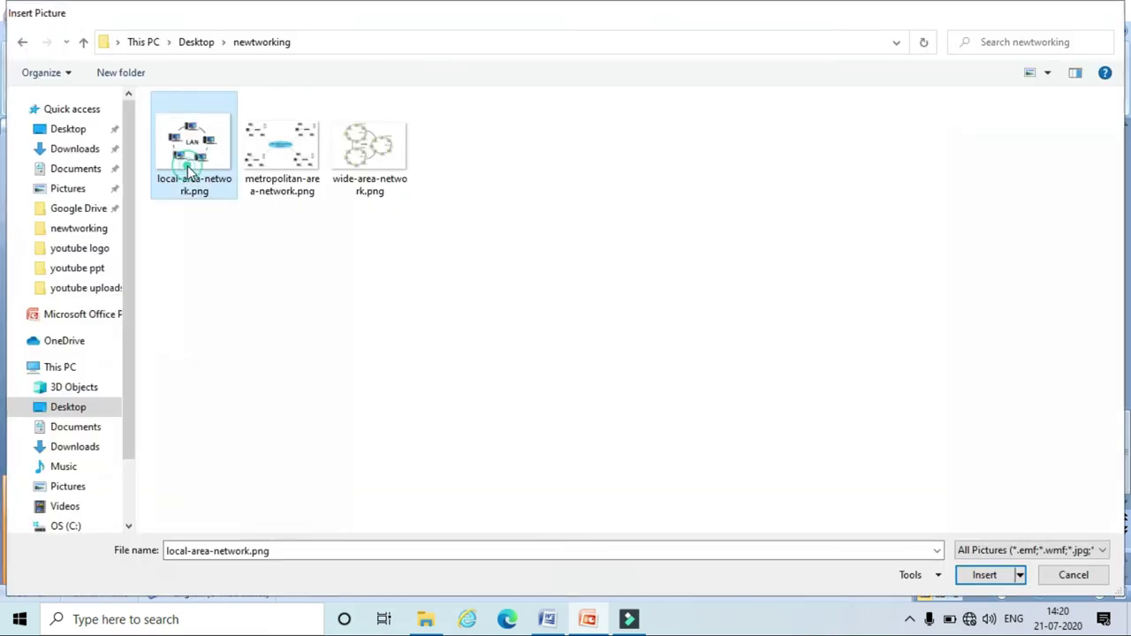
double_click(187, 165)
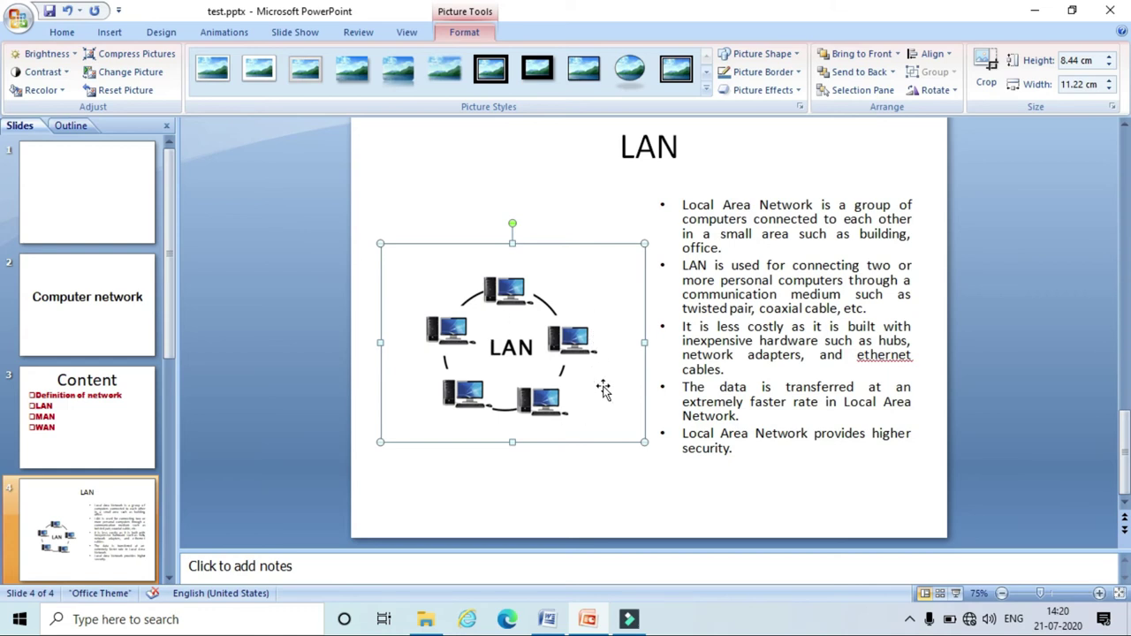
left_click(547, 476)
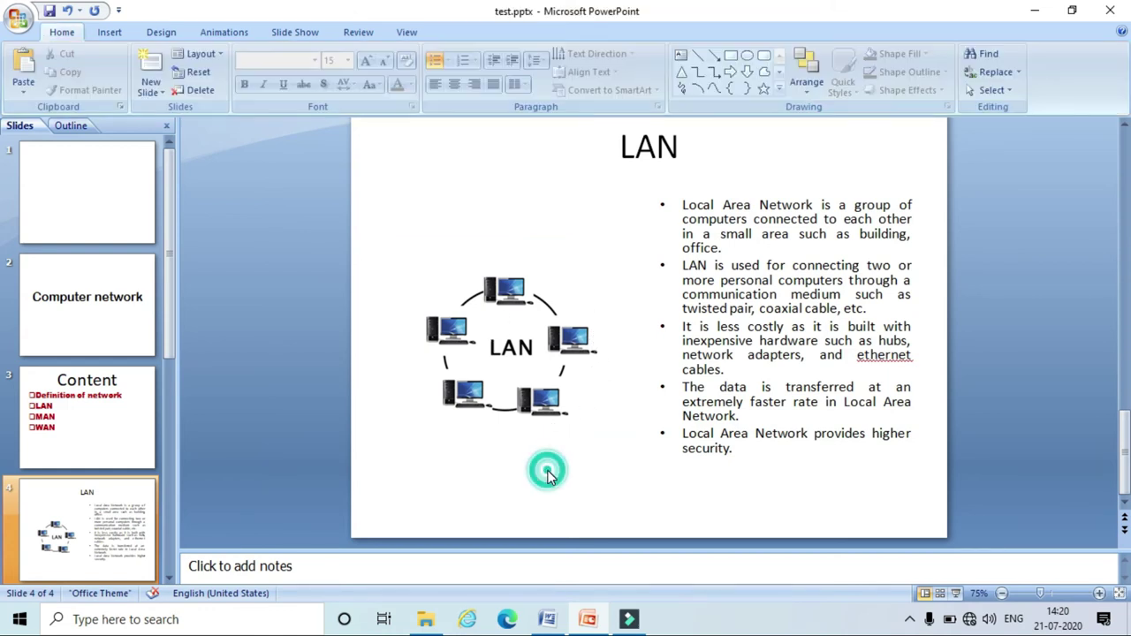
left_click(170, 352)
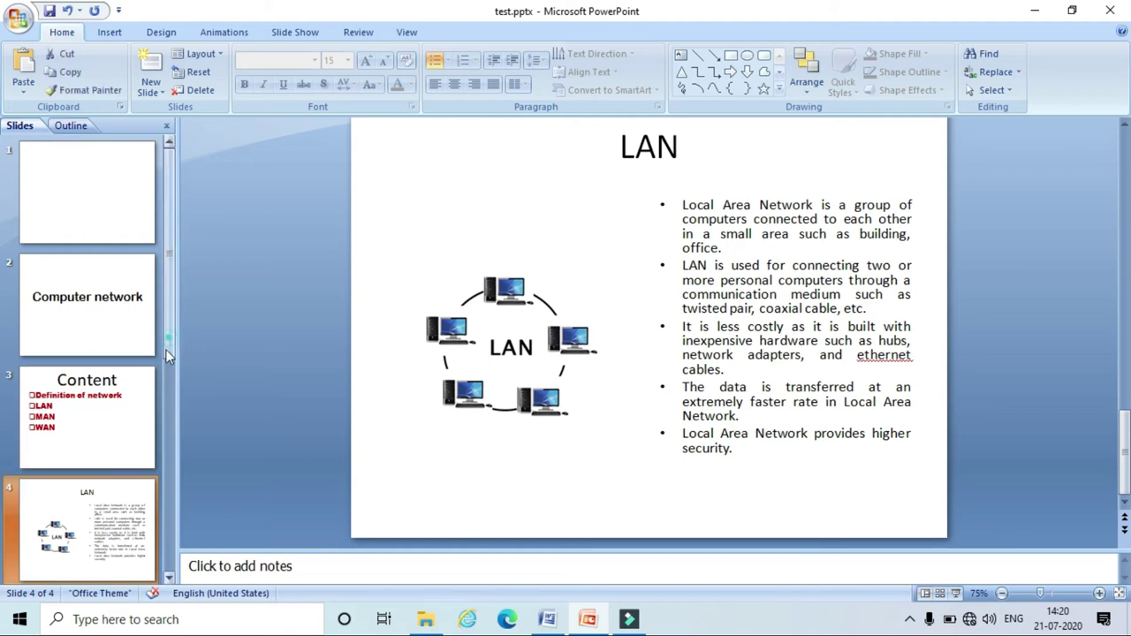
scroll(132, 382, "down", 2)
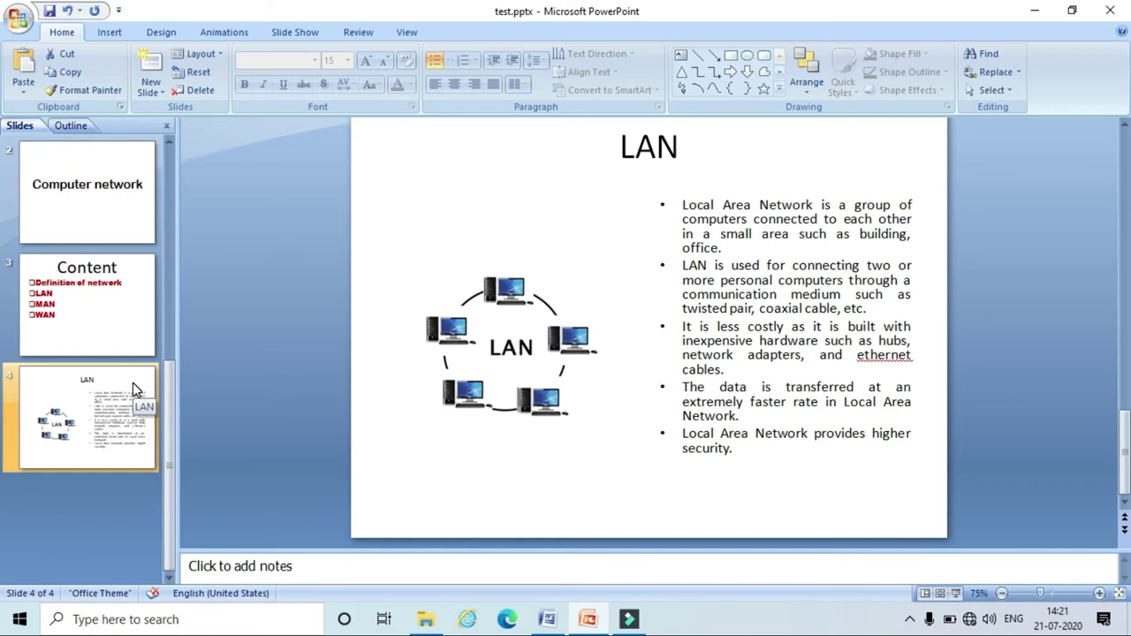
- Duplicate the LAN slide and retitle the new slide 5 as MAN
left_click(132, 383)
right_click(132, 382)
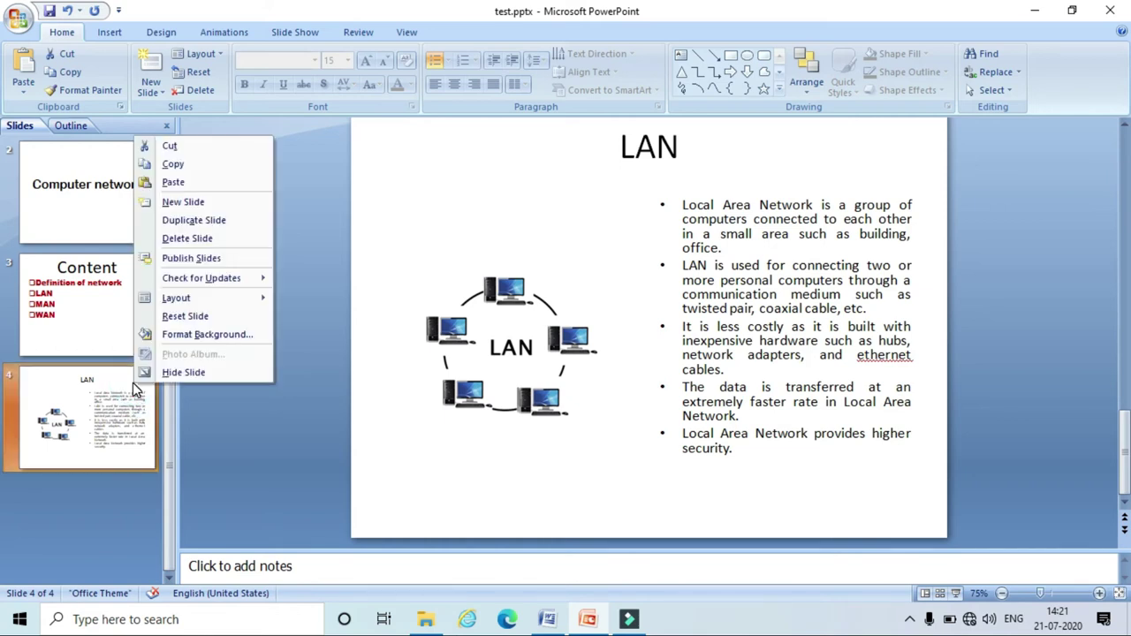
left_click(209, 221)
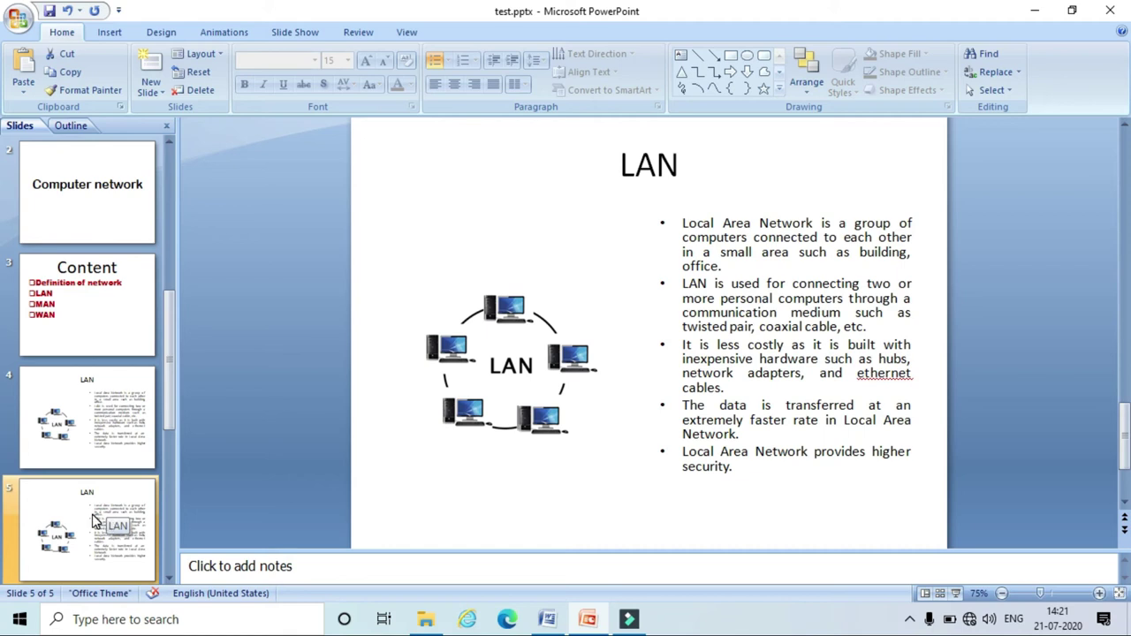
left_click(92, 517)
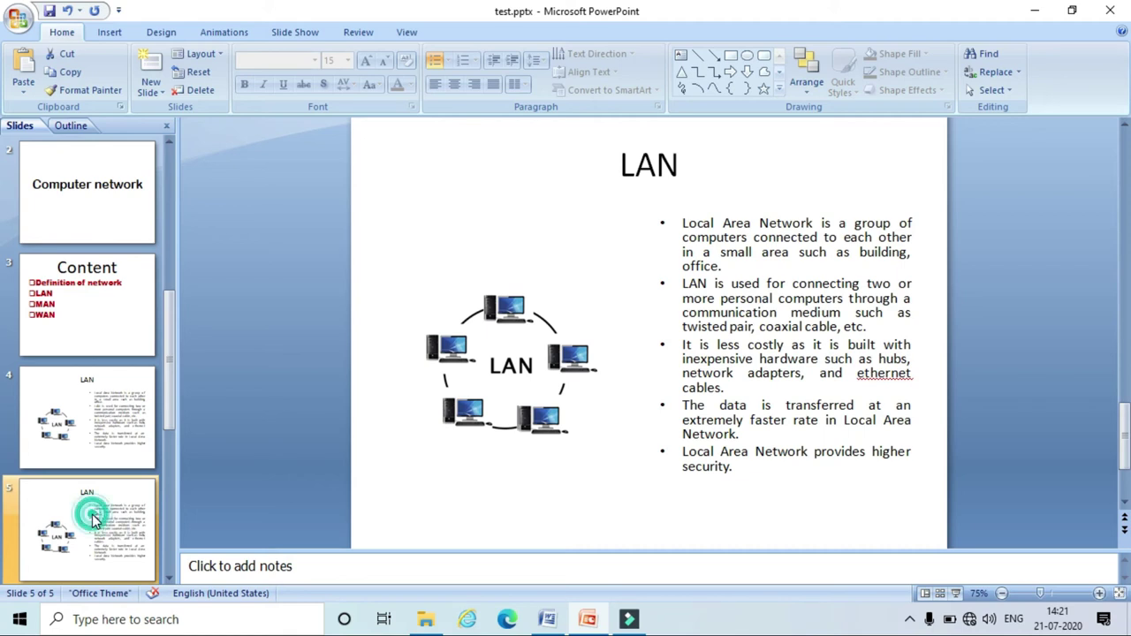
left_click_drag(680, 170, 590, 170)
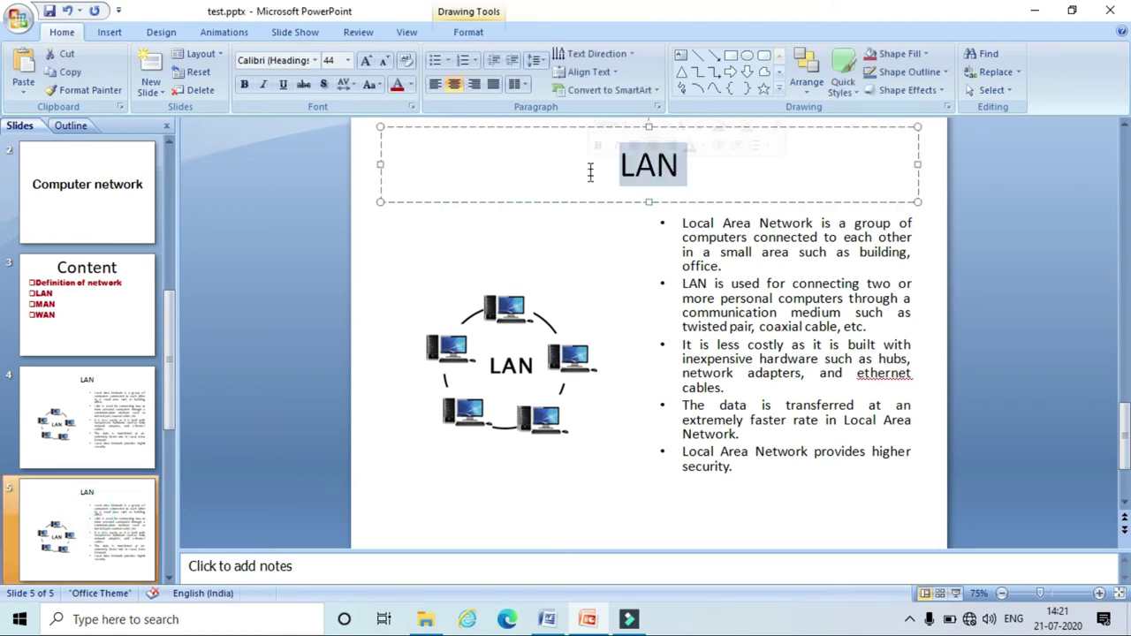
type("M")
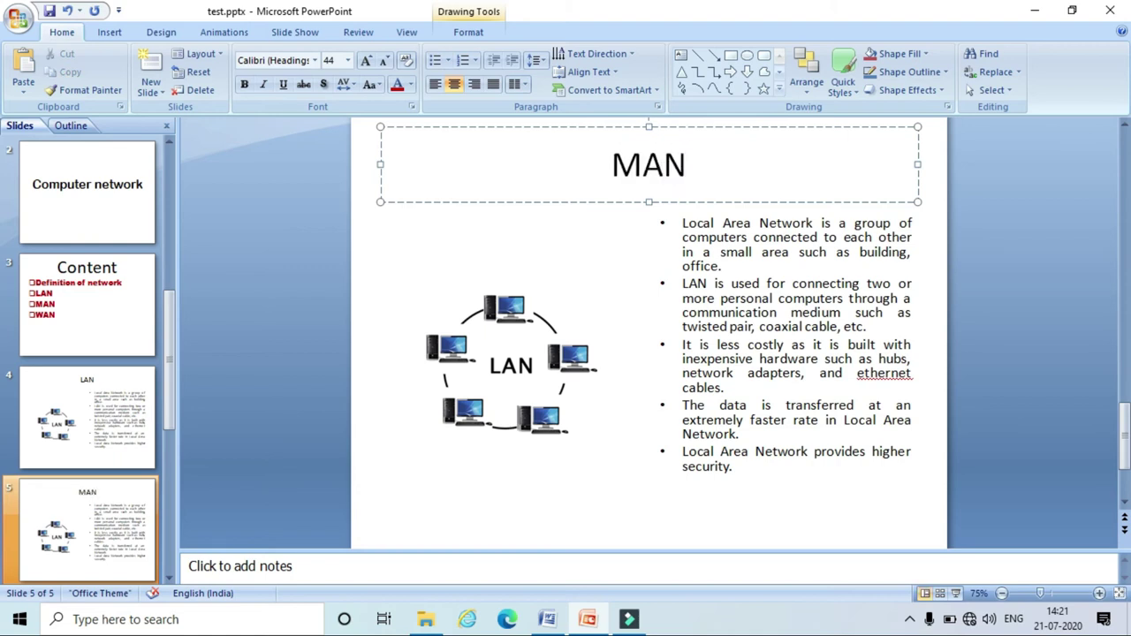
- Replace the diagram with metropolitan-area-network.png and stretch it taller at top and bottom
left_click(515, 363)
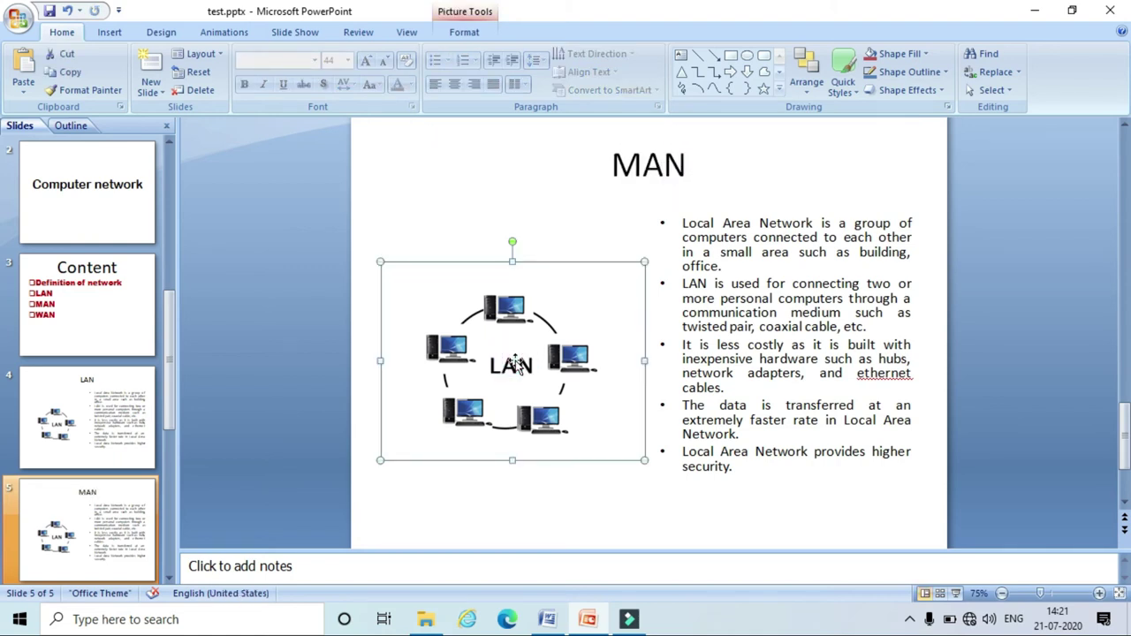
double_click(516, 363)
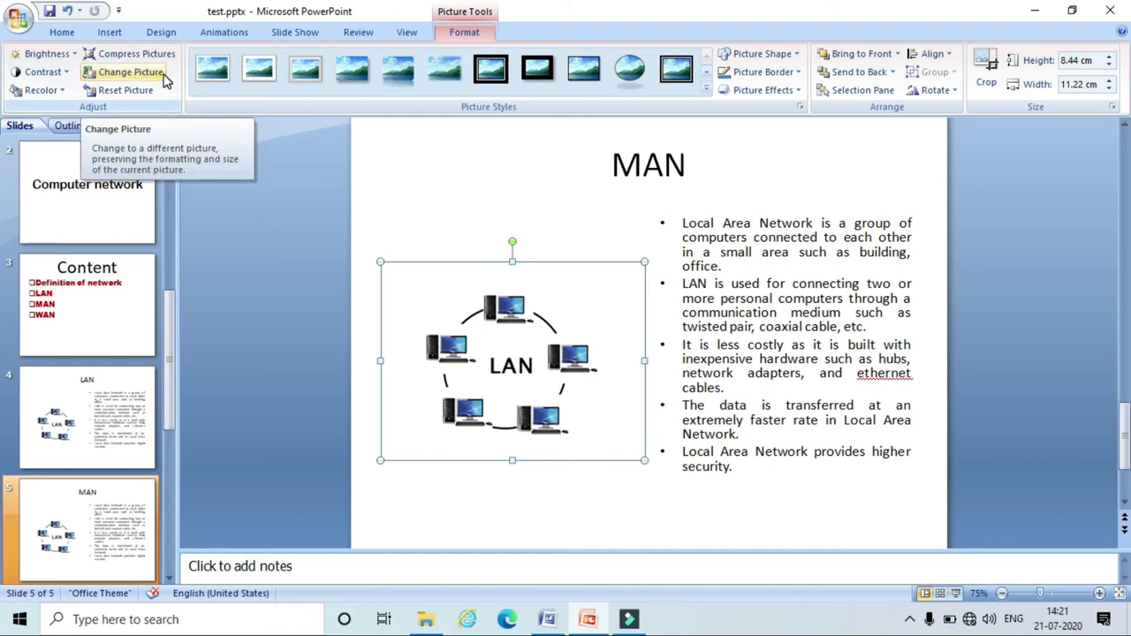
left_click(133, 73)
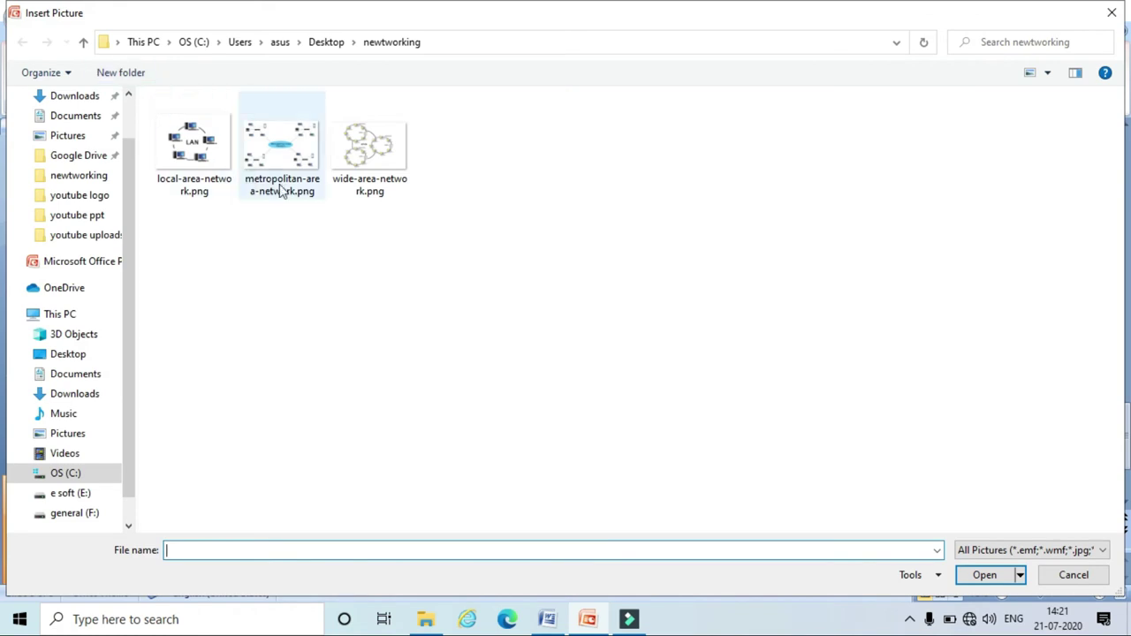
left_click(281, 172)
left_click(969, 575)
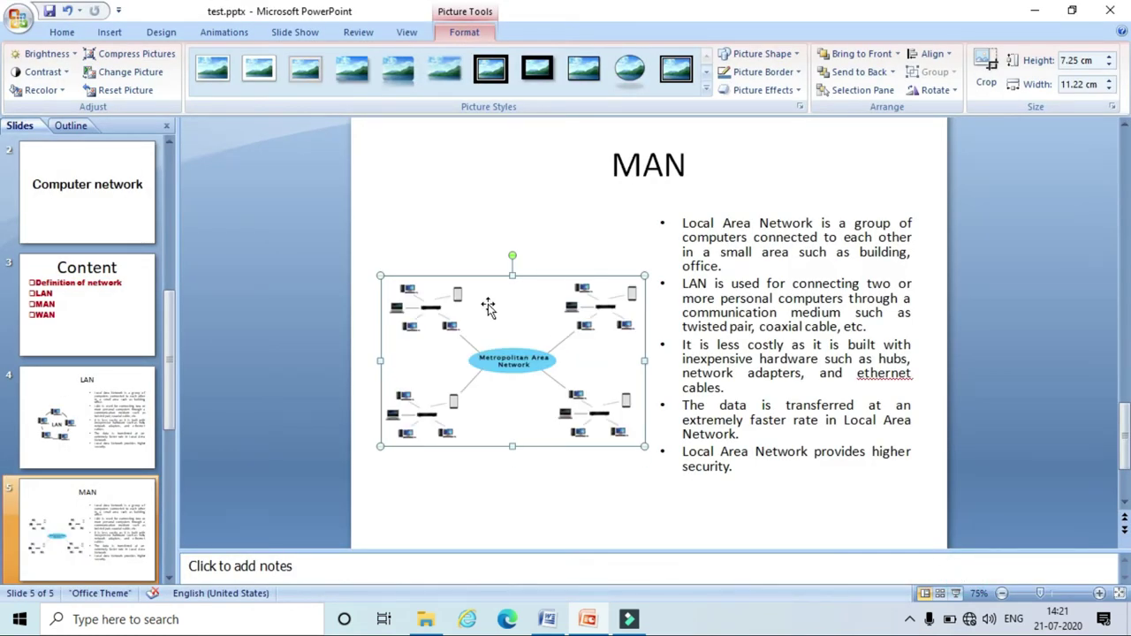
left_click_drag(510, 446, 512, 471)
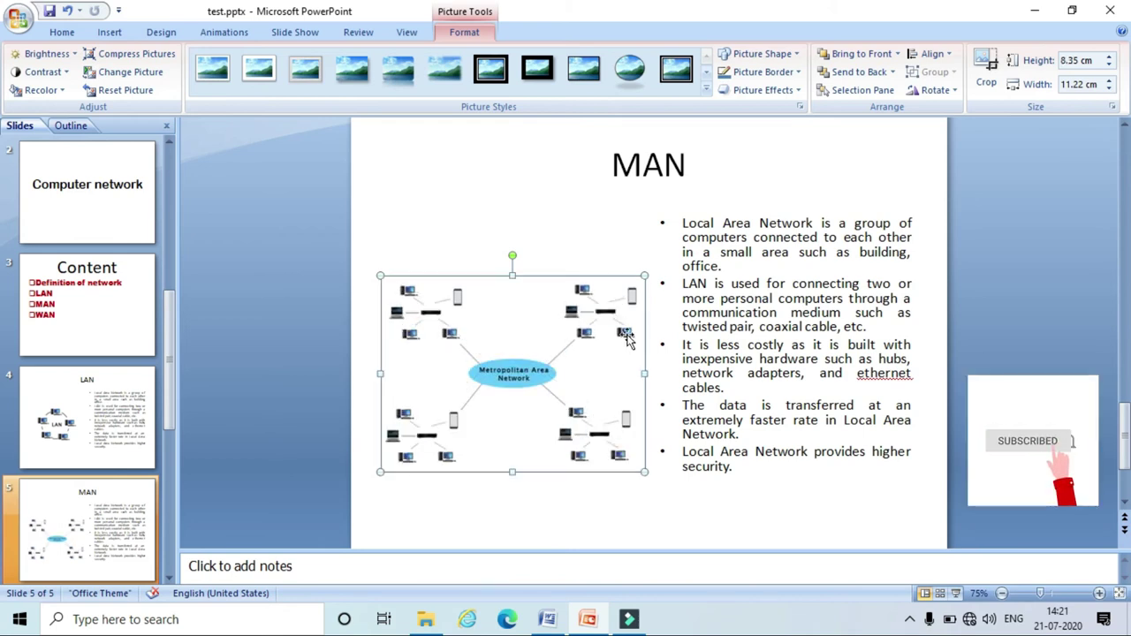
left_click_drag(511, 276, 513, 233)
left_click(667, 498)
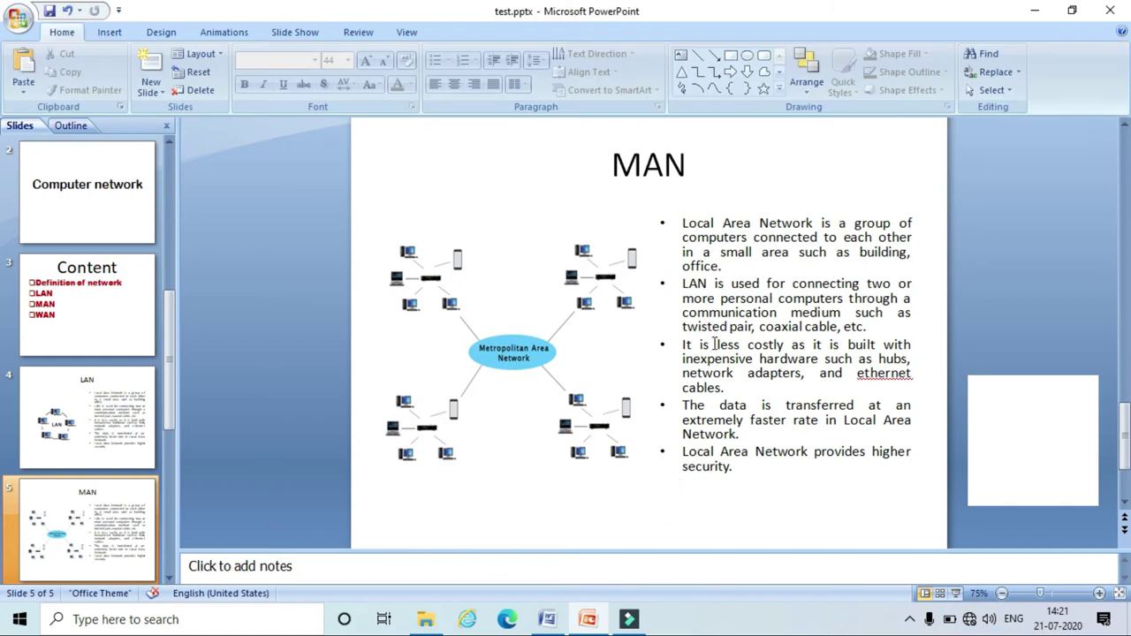
- Copy the three MAN bullets from the Word notes and paste them over the LAN text
mouse_move(732, 469)
left_mouse_down()
mouse_move(684, 346)
mouse_move(683, 221)
left_mouse_up()
left_click(546, 619)
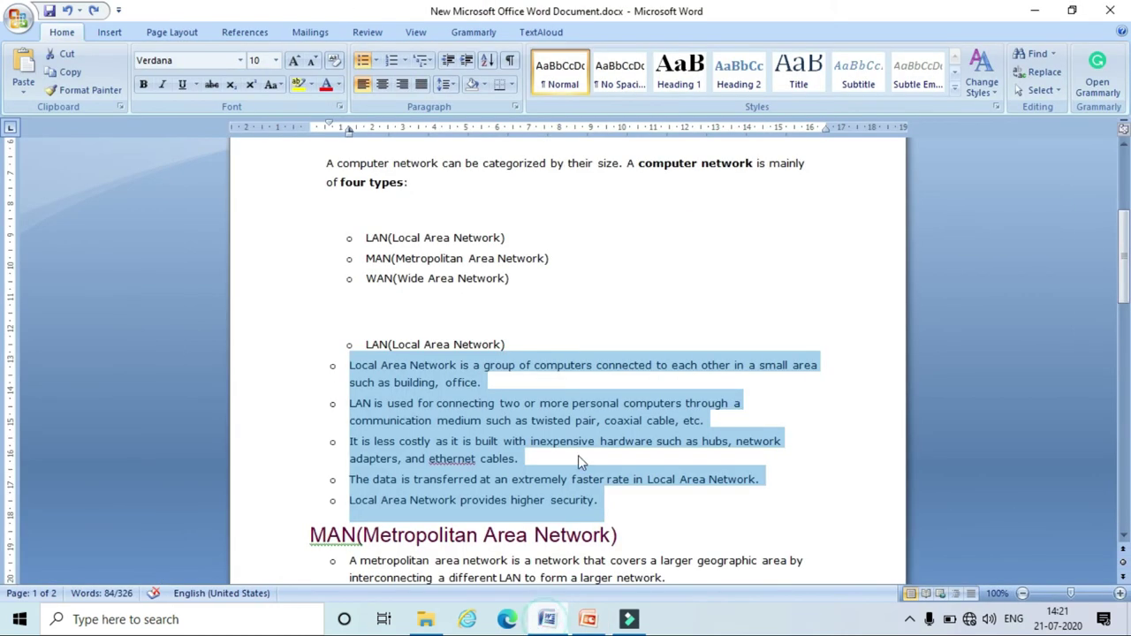
scroll(682, 380, "down", 3)
left_click_drag(381, 484, 394, 427)
right_click(405, 430)
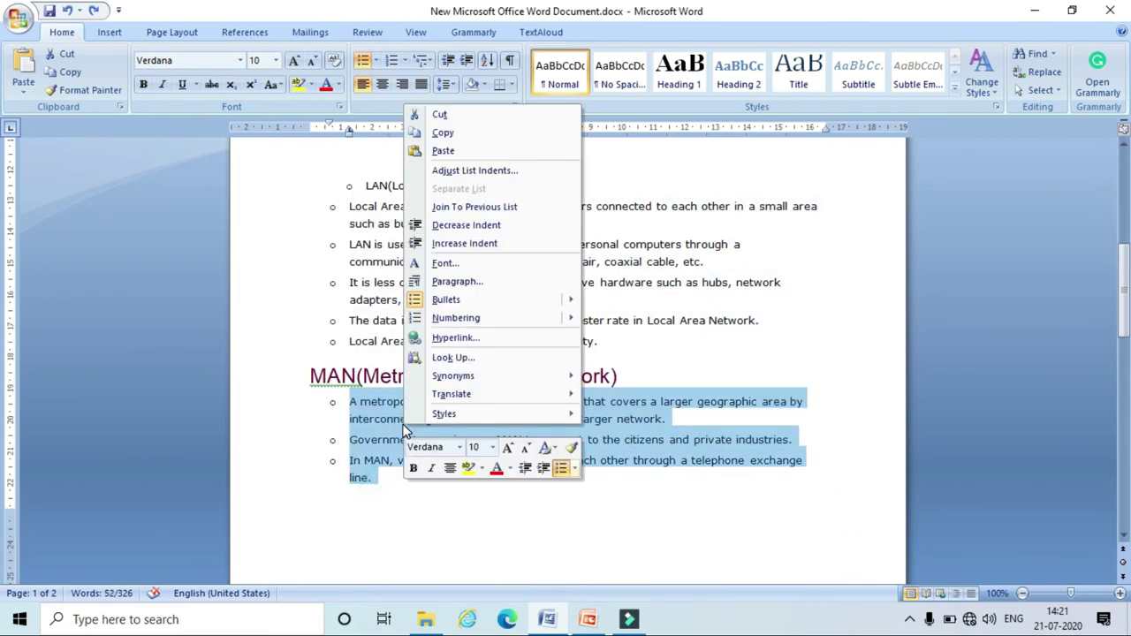
left_click(491, 134)
left_click(588, 619)
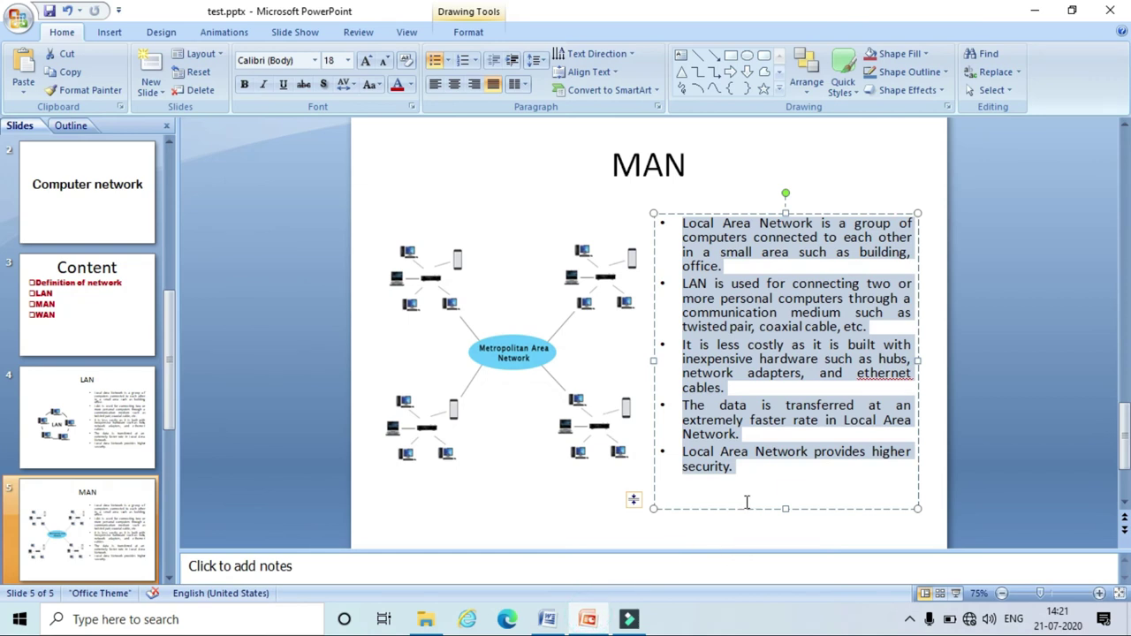
right_click(757, 329)
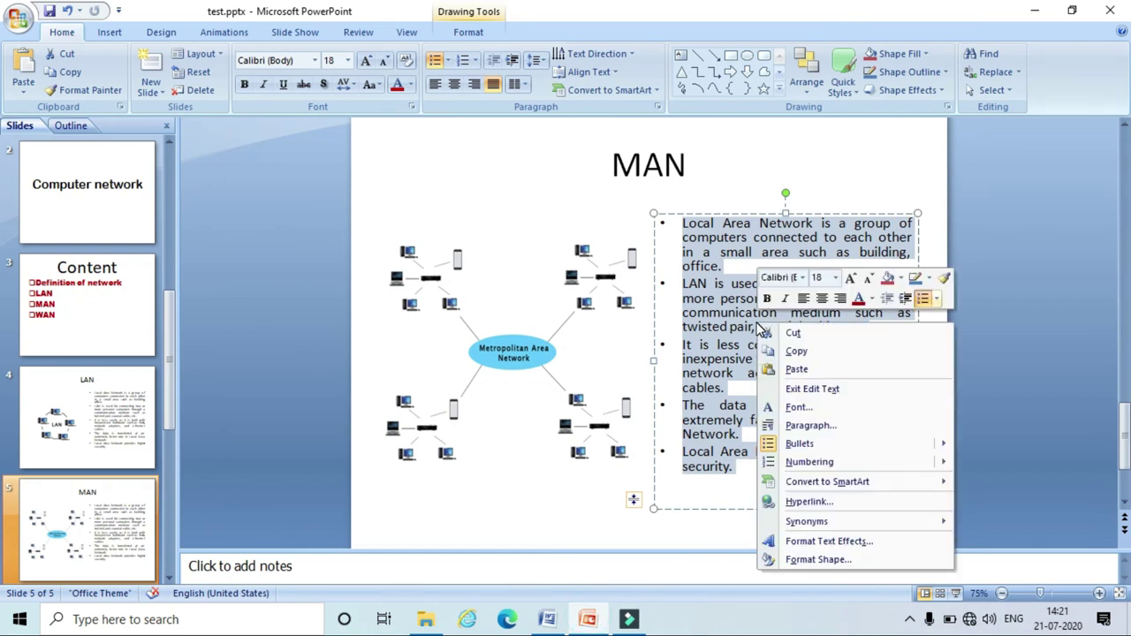
left_click(793, 368)
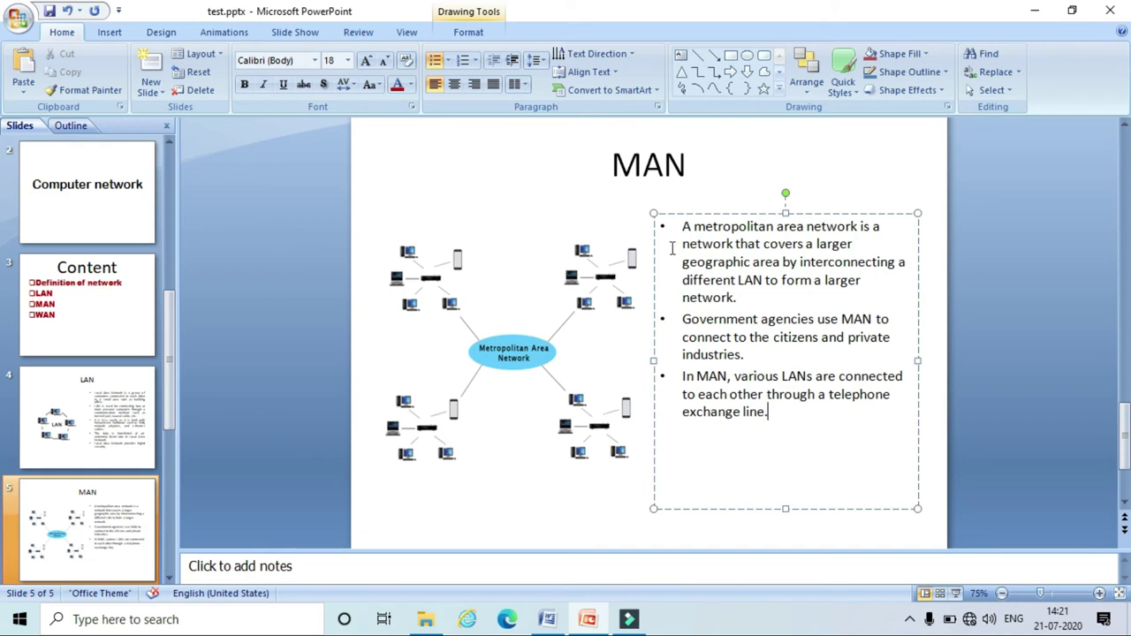
- Enlarge the three MAN bullets to font size 20
left_click_drag(680, 226, 768, 413)
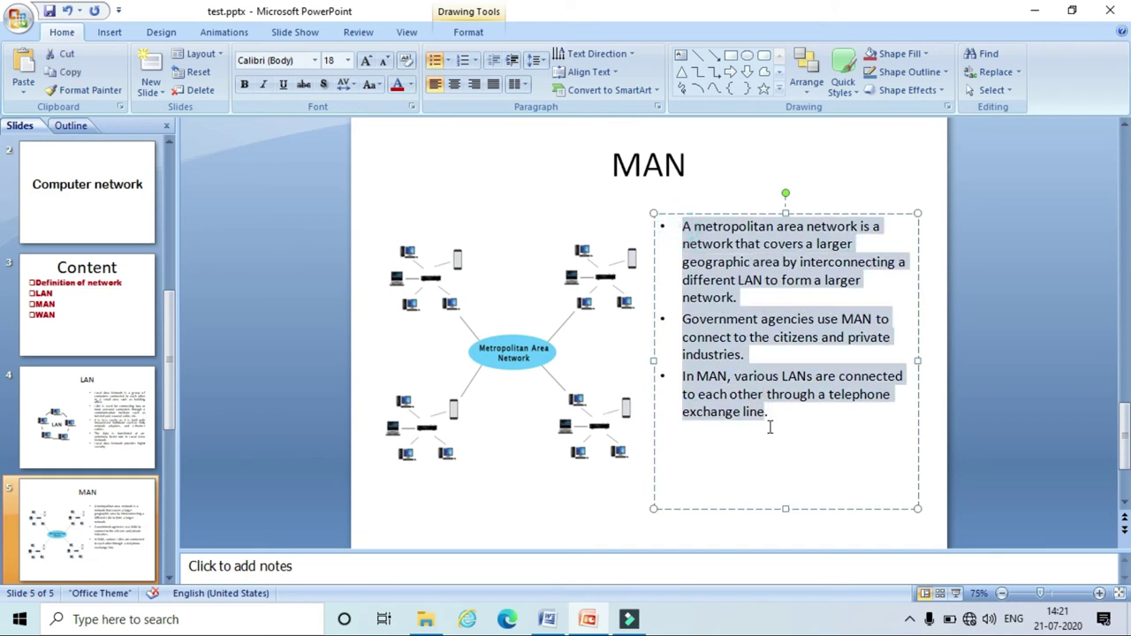
left_click(365, 60)
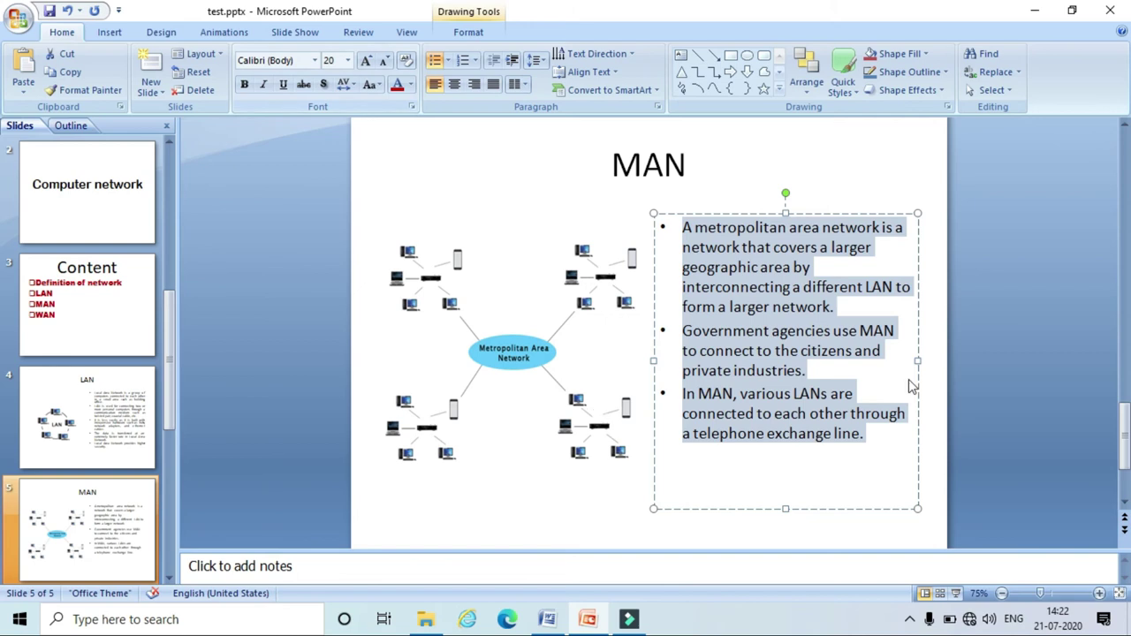
left_click(1044, 289)
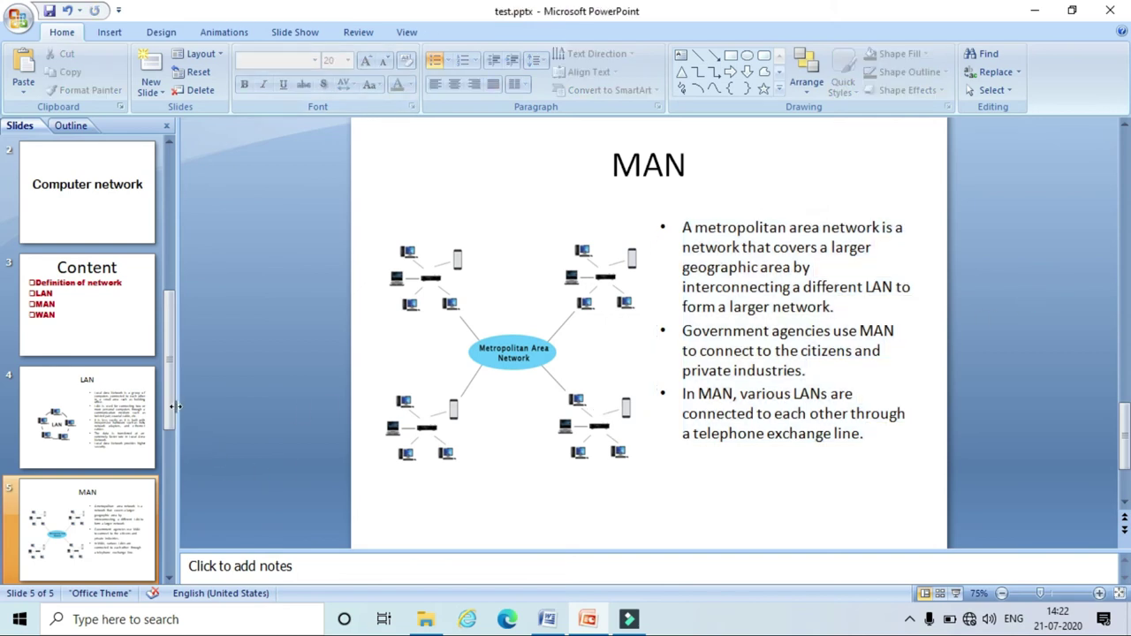
- Duplicate the MAN slide with Ctrl+Shift+D and retitle the new slide 6 as WAN
left_click_drag(173, 409, 174, 513)
left_click(88, 455)
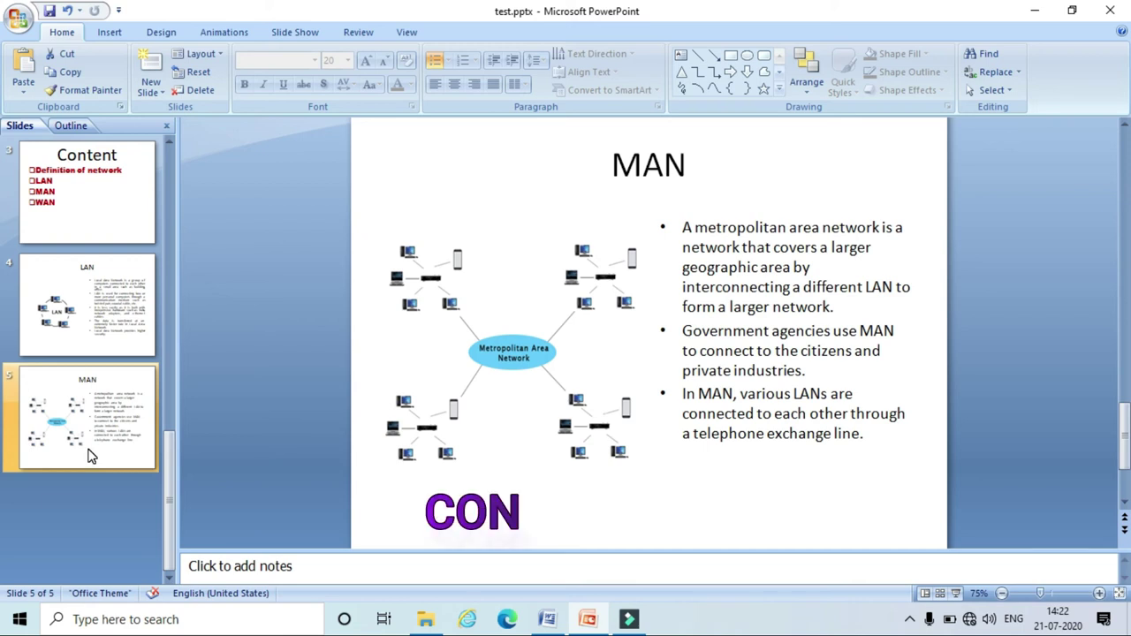
key("ctrl+shift+d")
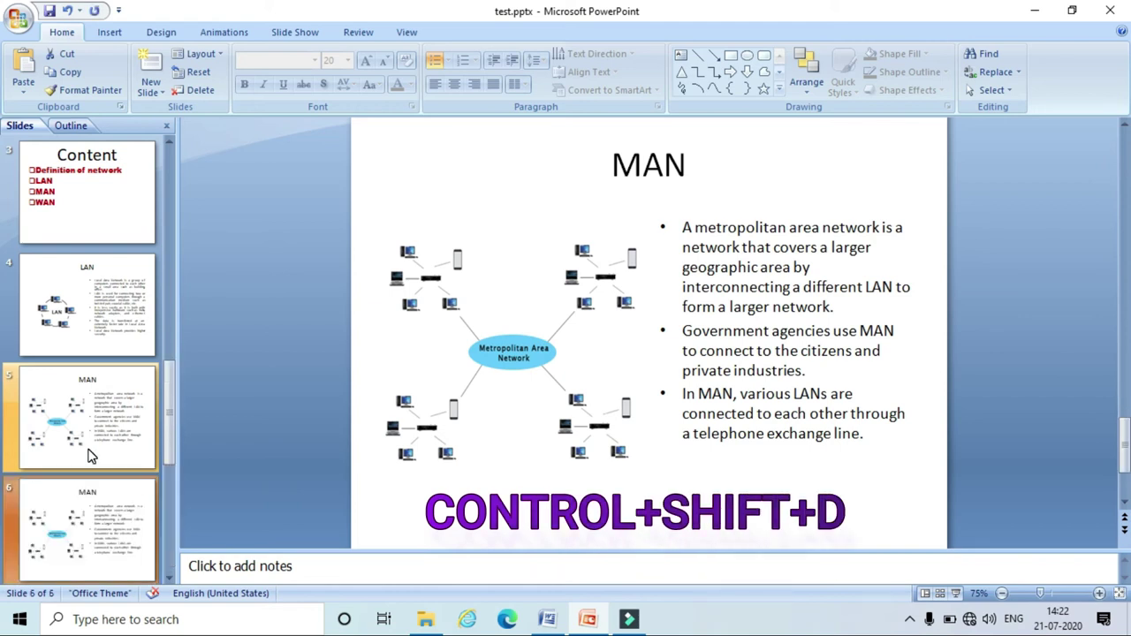
left_click(97, 481)
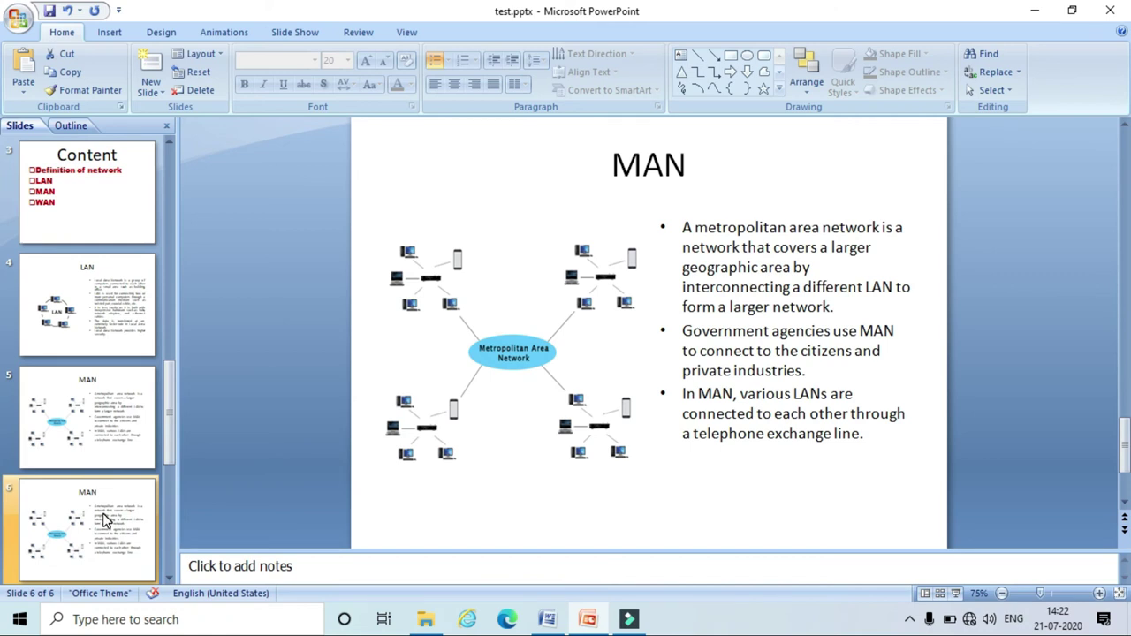
left_click(651, 161)
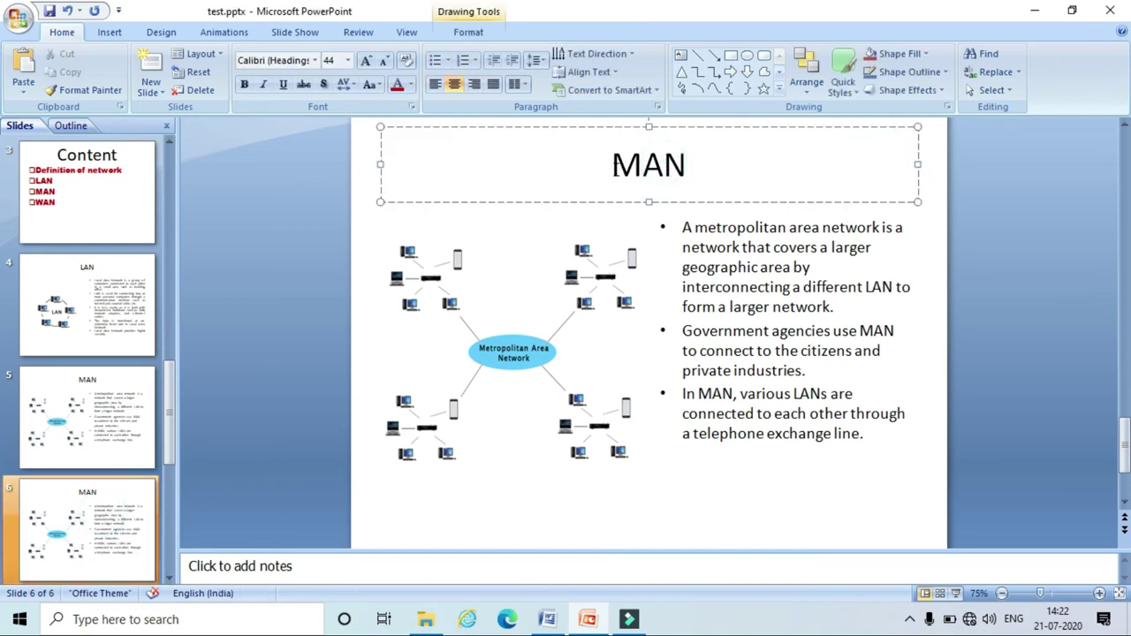
left_click_drag(608, 167, 732, 176)
type("WA")
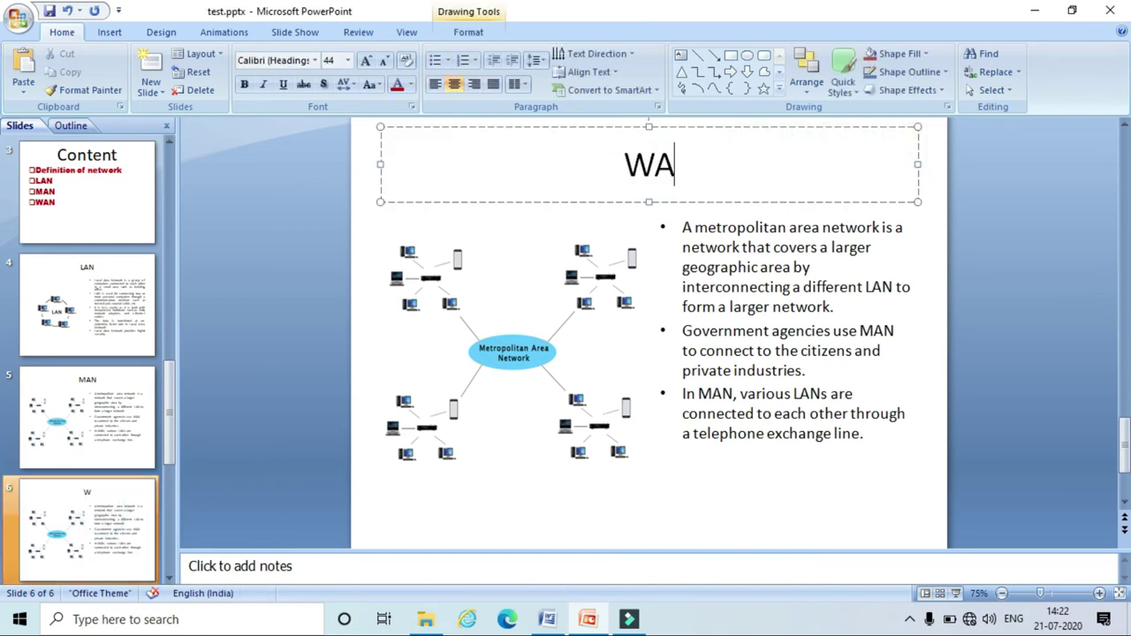
type("N")
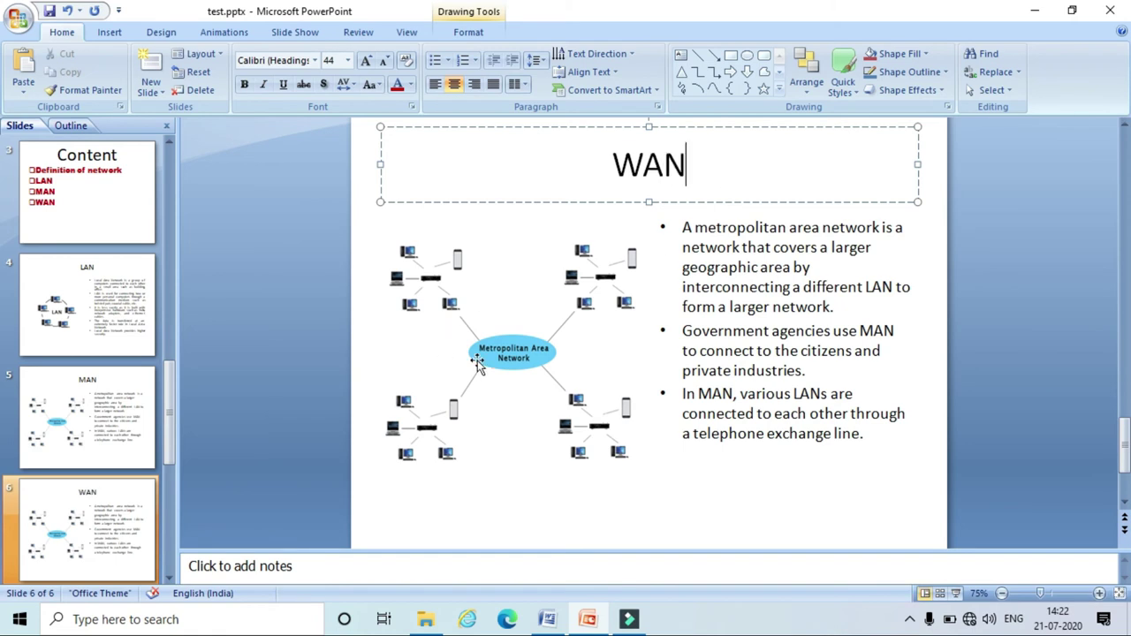
- Swap the slide 6 diagram for wide-area-network.png
left_click(528, 354)
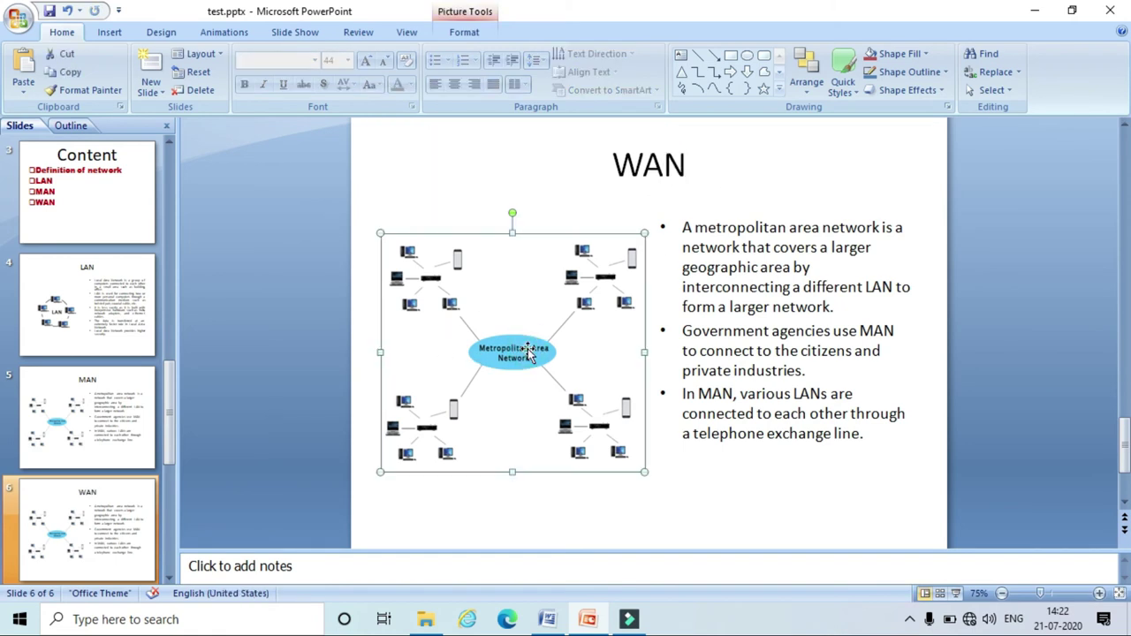
double_click(528, 353)
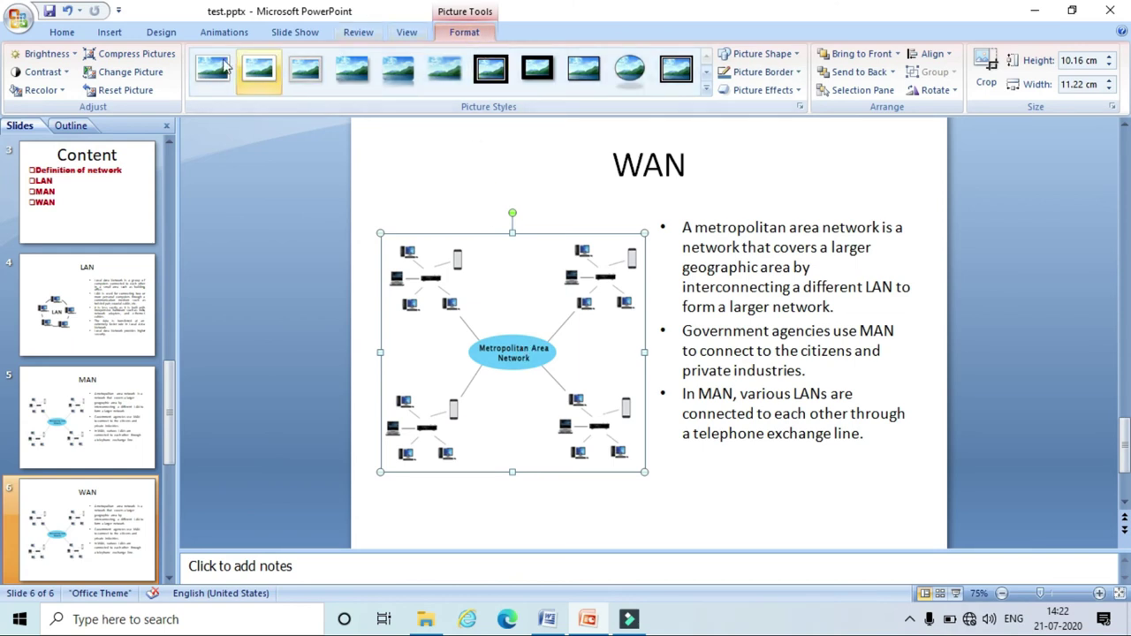
left_click(128, 78)
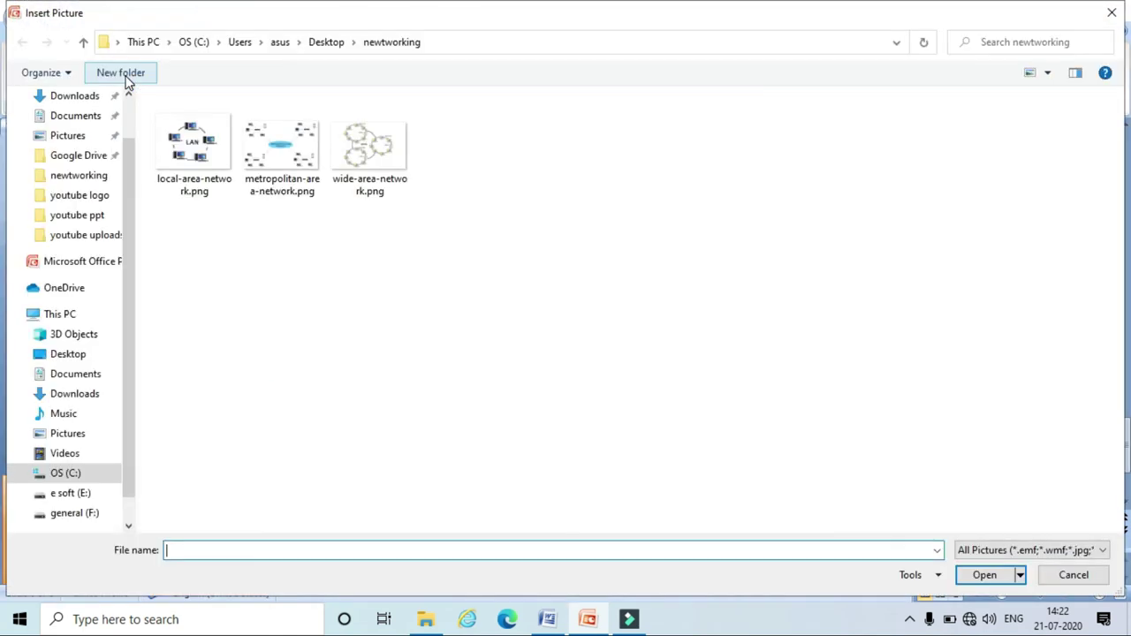
left_click(370, 155)
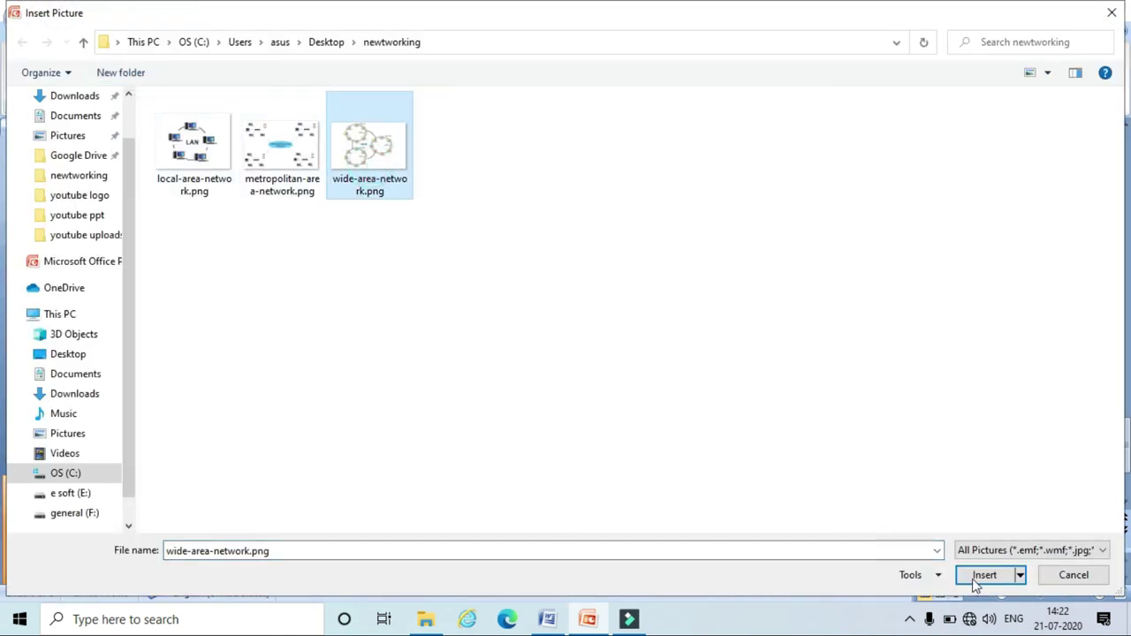
left_click(981, 575)
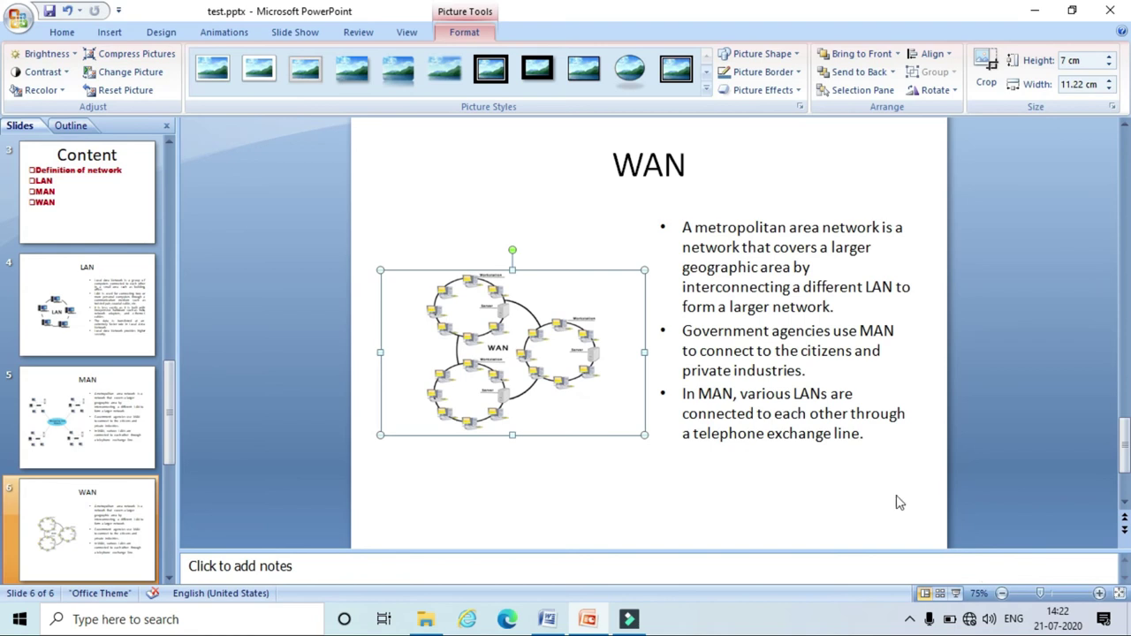
left_click_drag(863, 439, 684, 227)
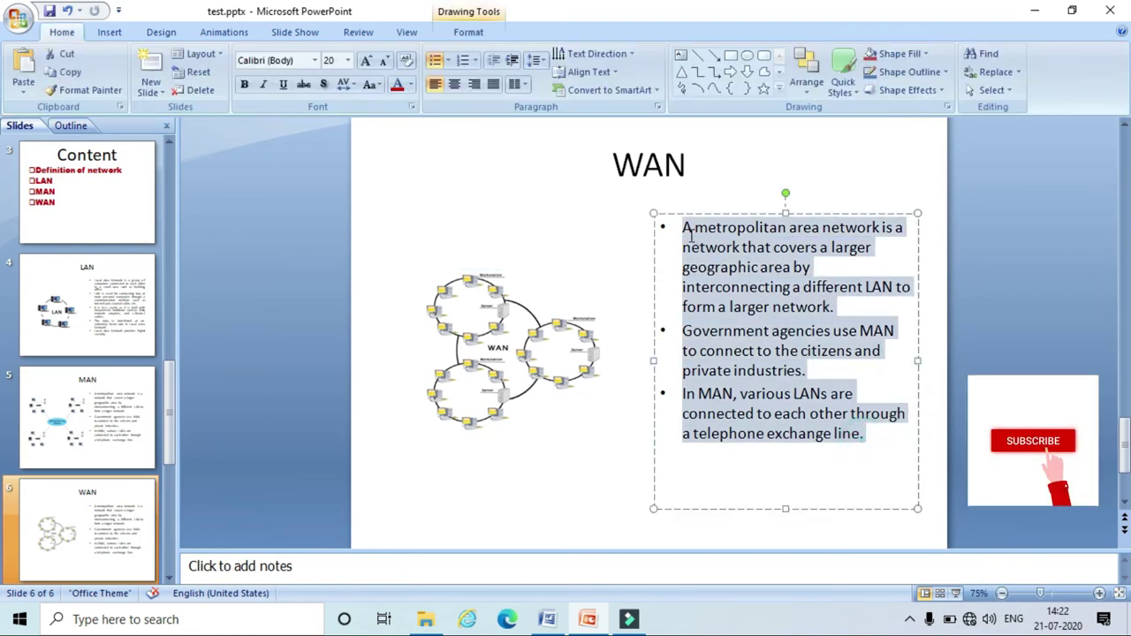
- Copy the five WAN bullets from the Word notes and paste them over the MAN text
left_click(547, 619)
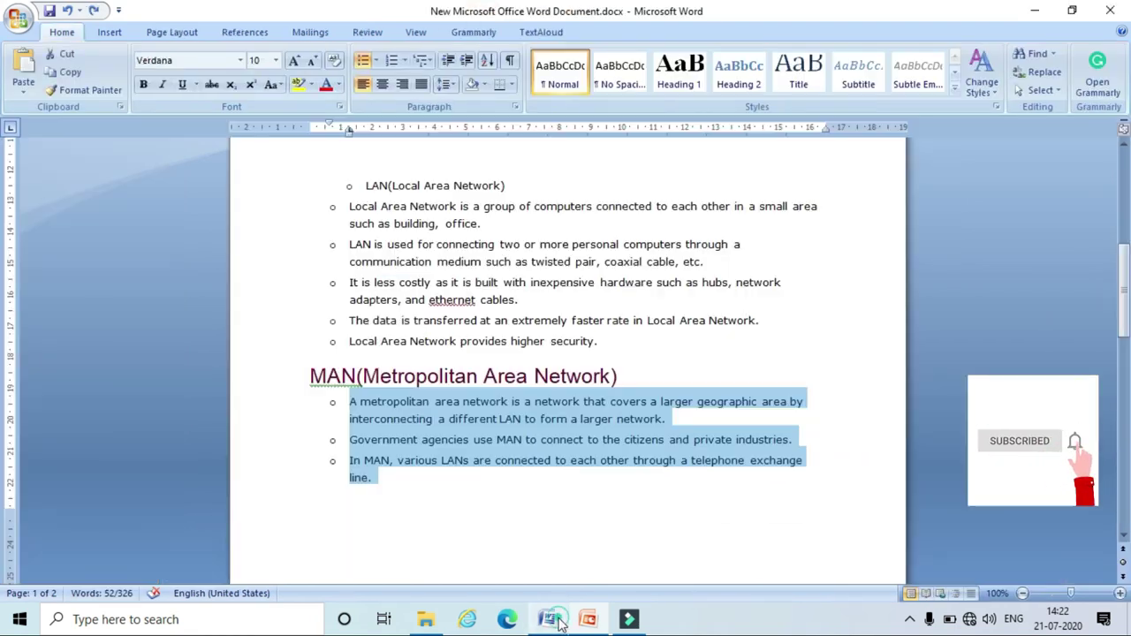
scroll(628, 422, "down", 6)
scroll(628, 423, "down", 3)
left_click_drag(408, 447, 344, 320)
key("ctrl+c")
right_click(392, 356)
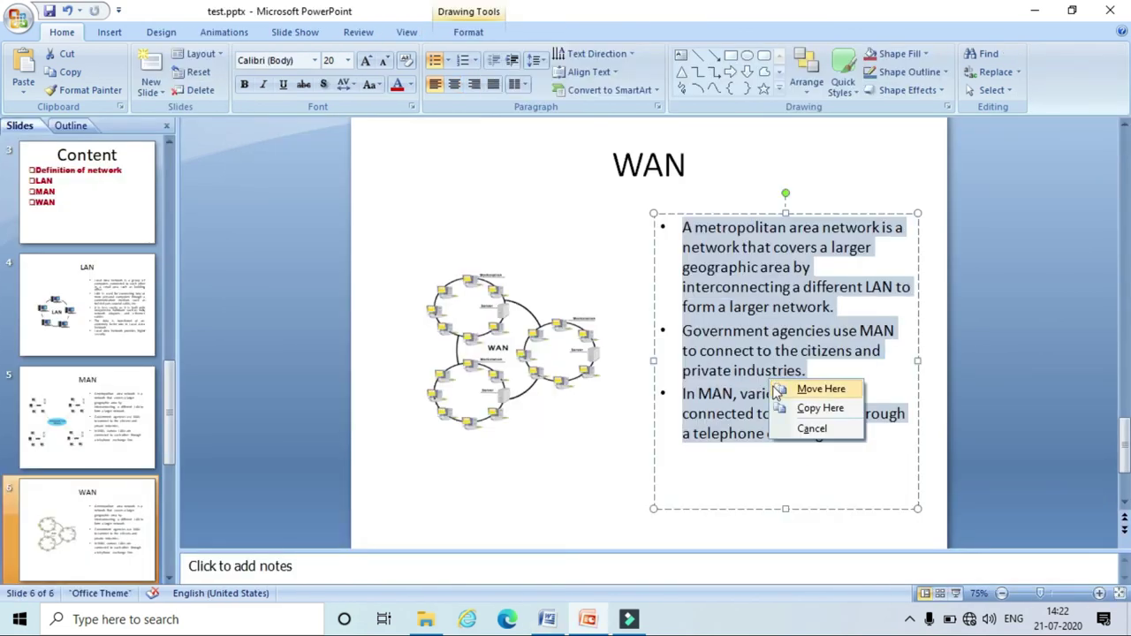
right_click(684, 300)
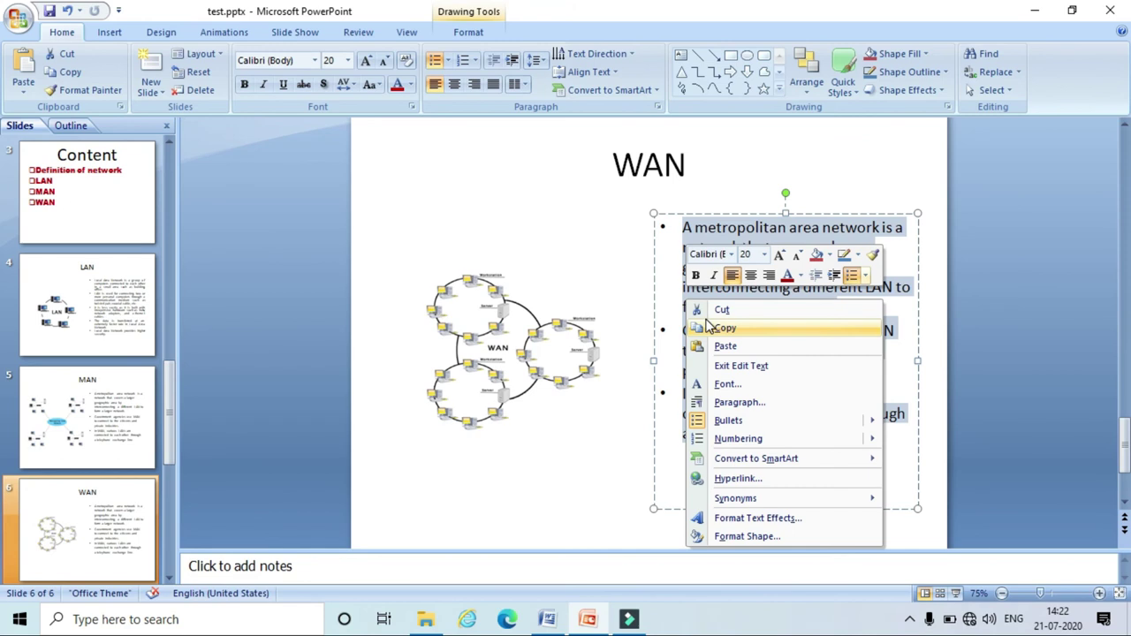
left_click(719, 346)
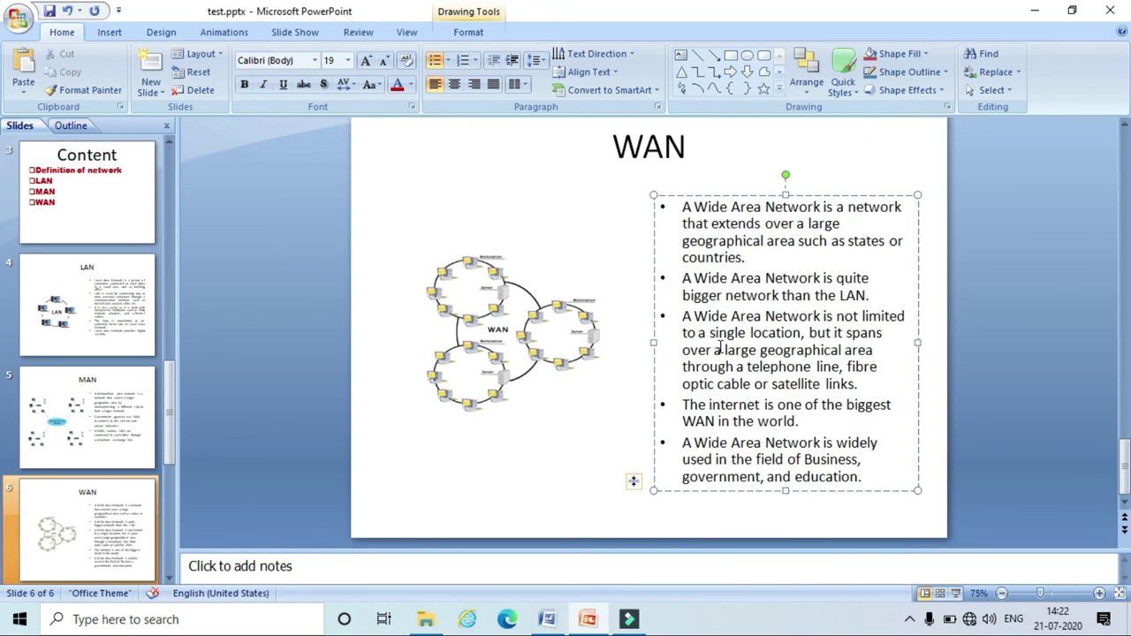
- Widen the WAN text box leftward and stretch the network diagram taller
left_click_drag(652, 343, 643, 343)
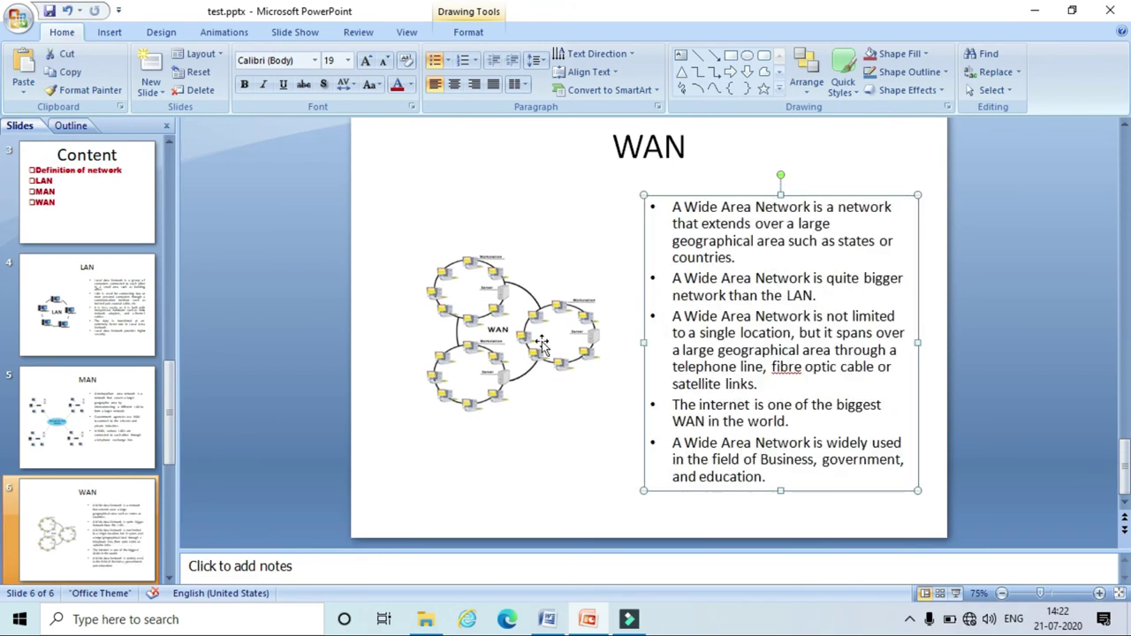
left_click(526, 336)
left_click_drag(512, 252, 517, 195)
left_click_drag(512, 416, 513, 451)
- Justify the WAN bullet text
left_click(715, 331)
left_click(691, 192)
left_click(493, 89)
left_click(596, 429)
left_click(1063, 325)
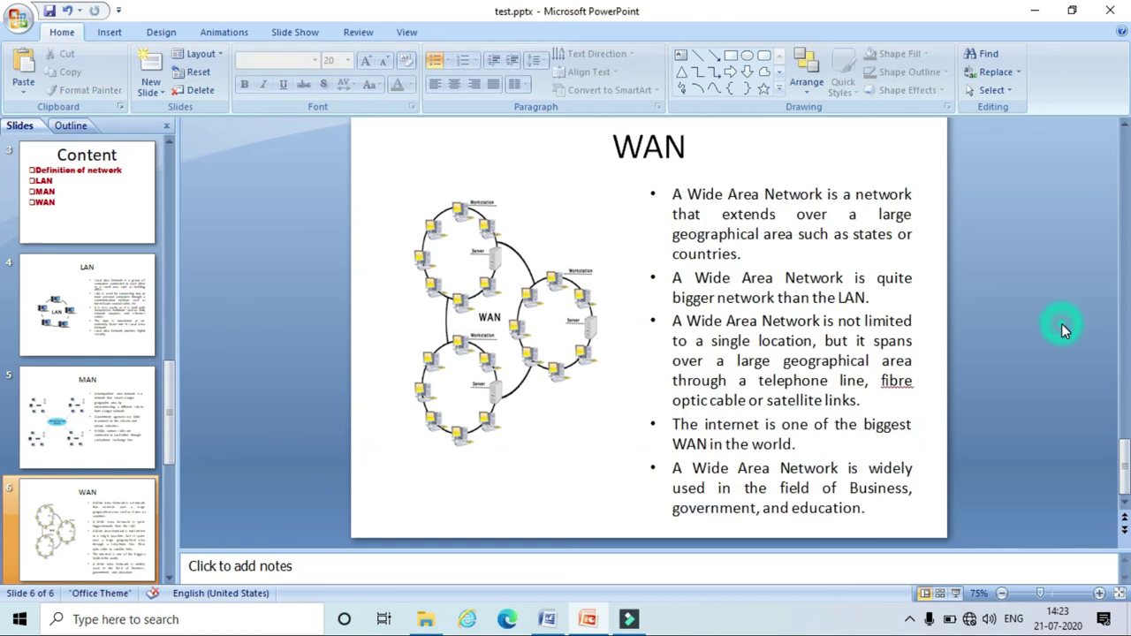
left_click(162, 527)
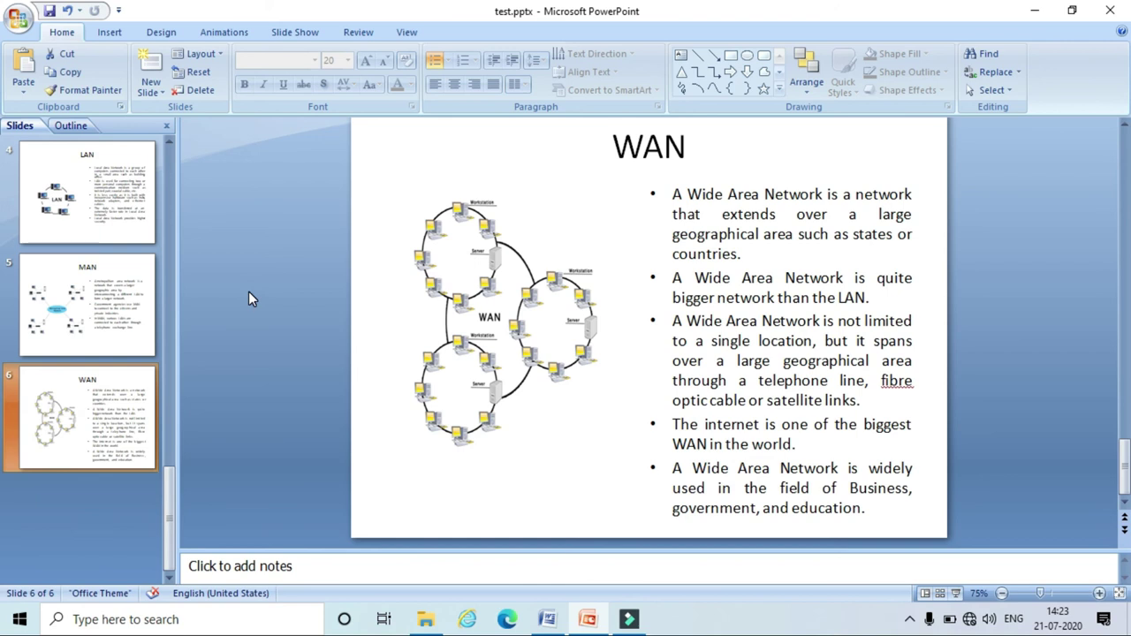
scroll(249, 296, "up", 4)
- Delete the blank first slide so Computer network becomes slide 1
scroll(444, 330, "up", 12)
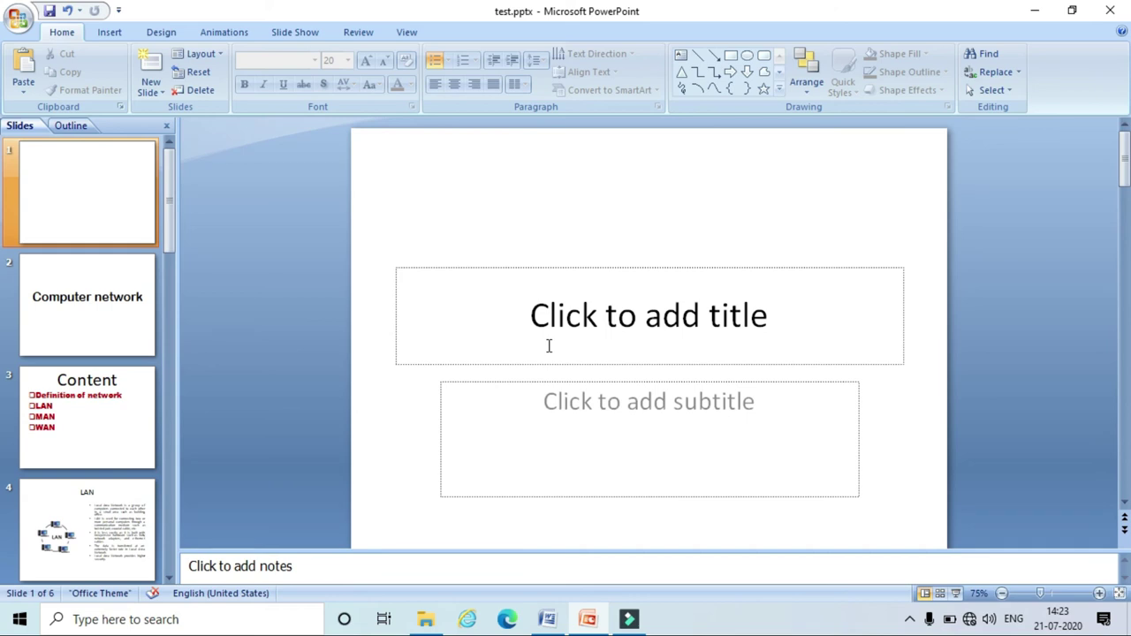
left_click(100, 196)
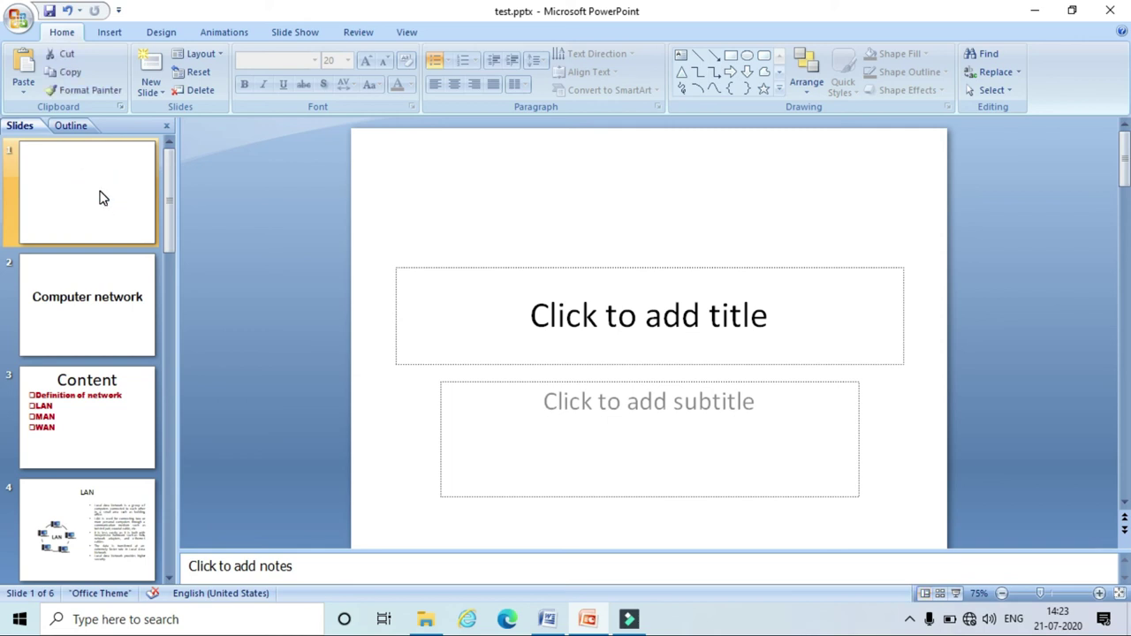
right_click(100, 198)
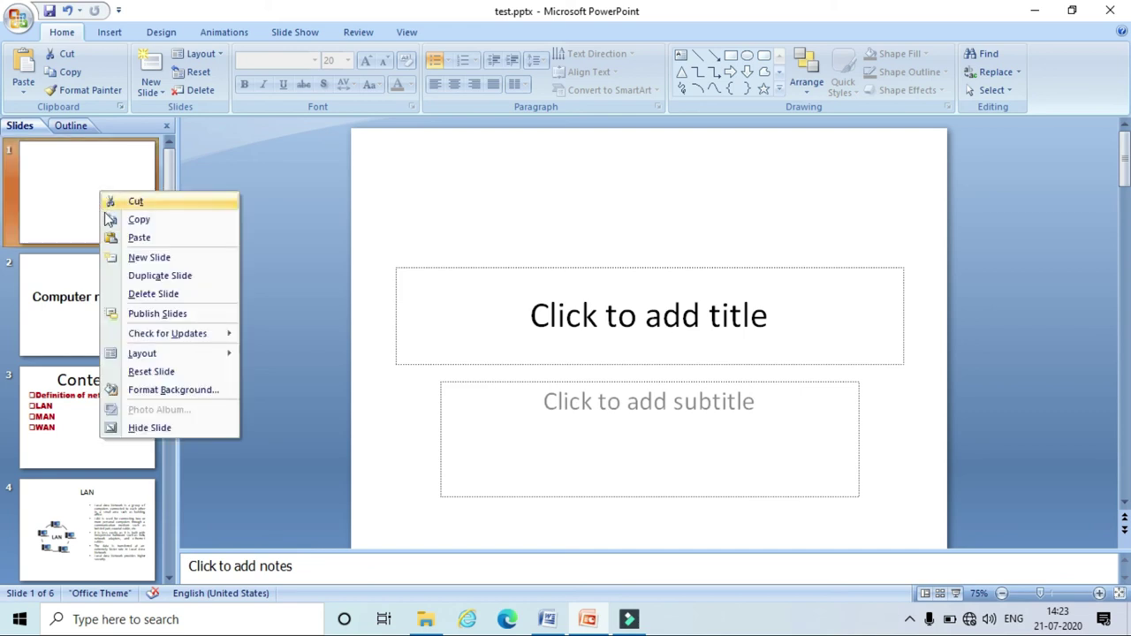
left_click(148, 296)
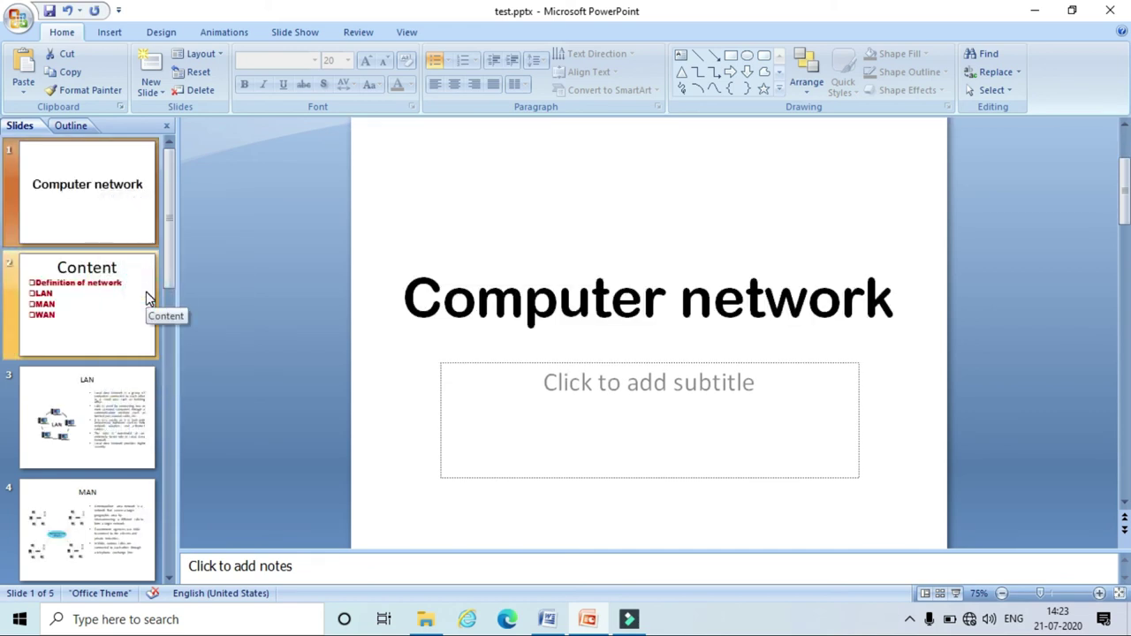
left_click(119, 232)
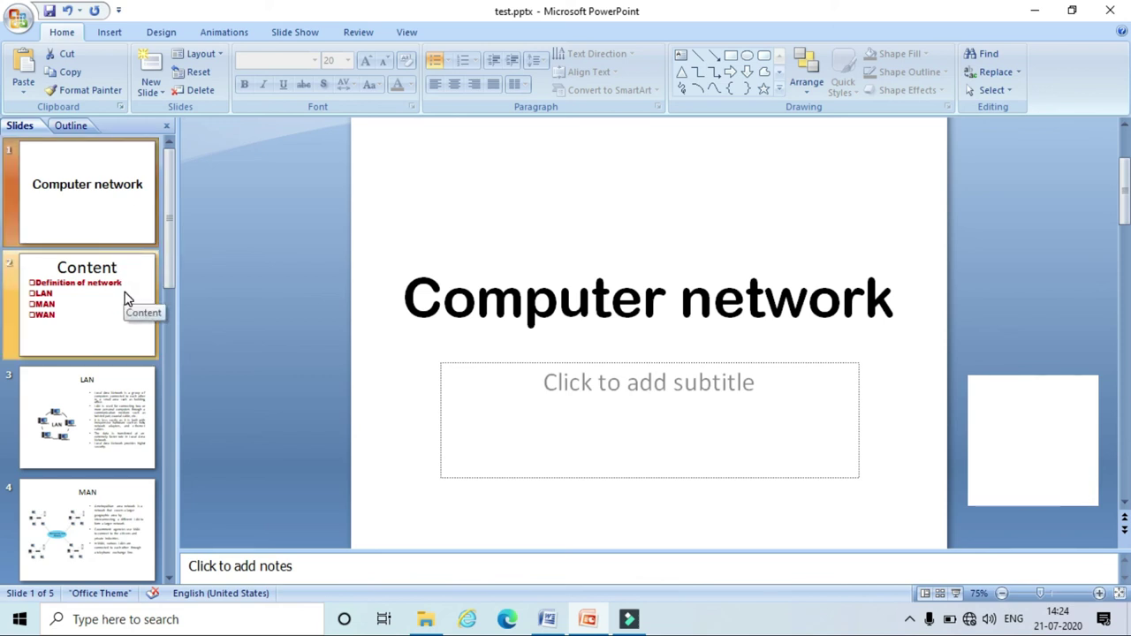
- Select the Content slide with its red bullet list and apply Reset to it
left_click(131, 221)
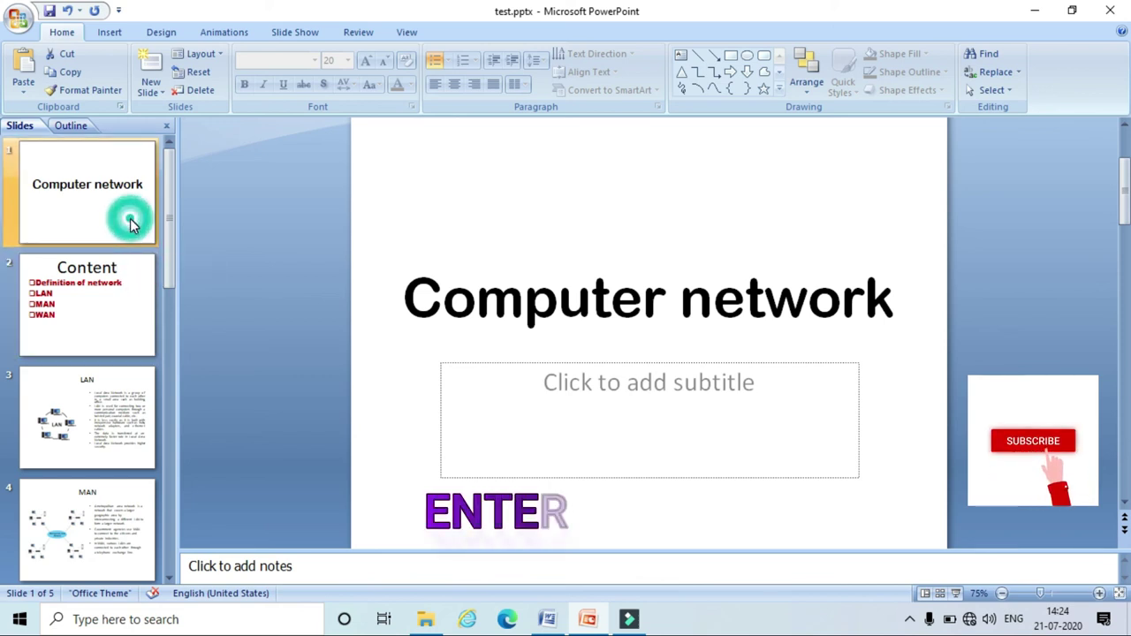
key("Return")
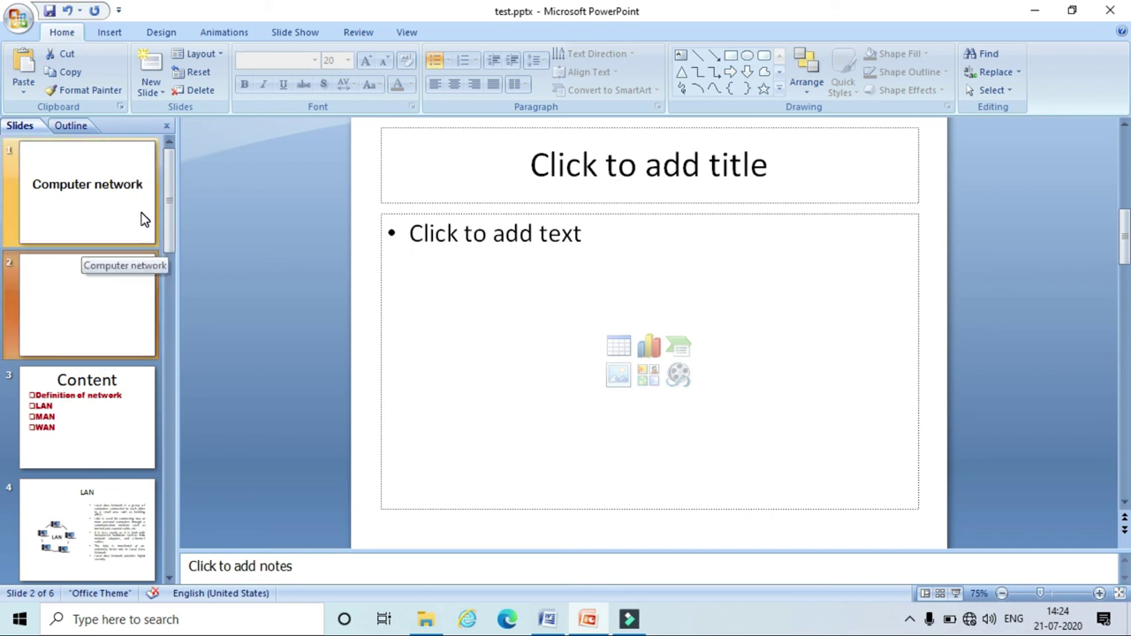
left_click(124, 397)
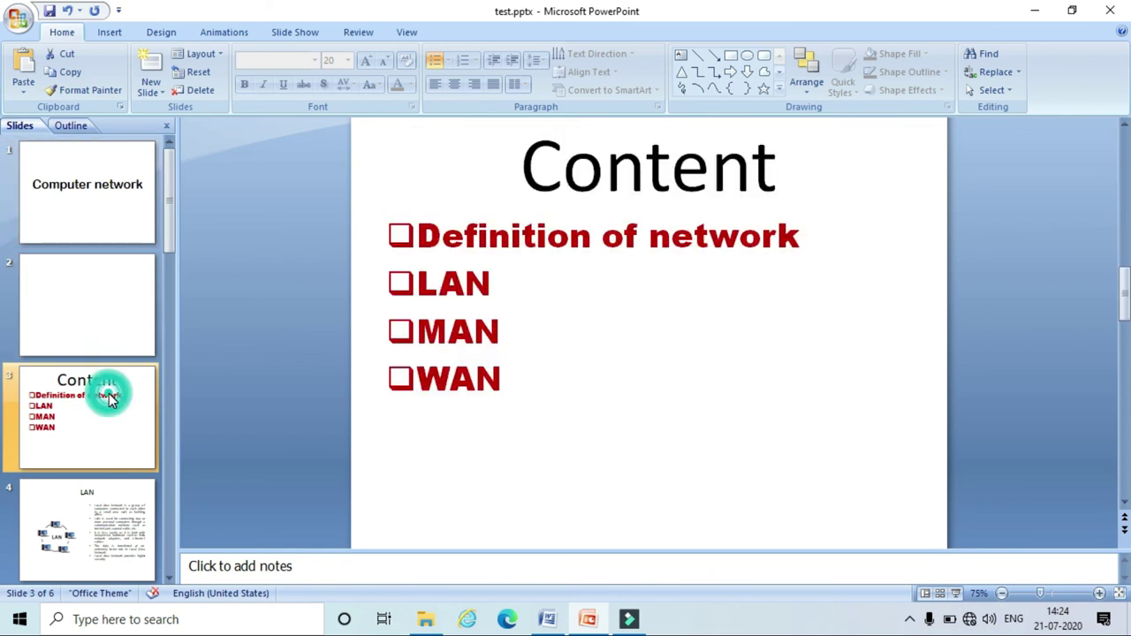
left_click(183, 76)
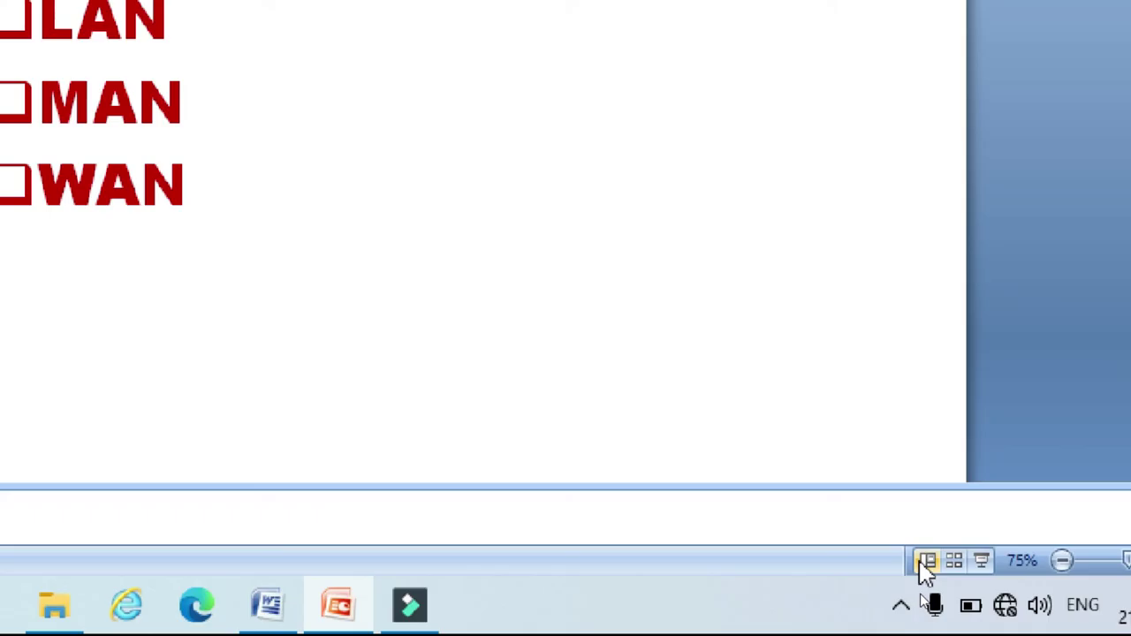
- Run the slide show through the title, Content, LAN, MAN and WAN slides to the end
left_click(983, 563)
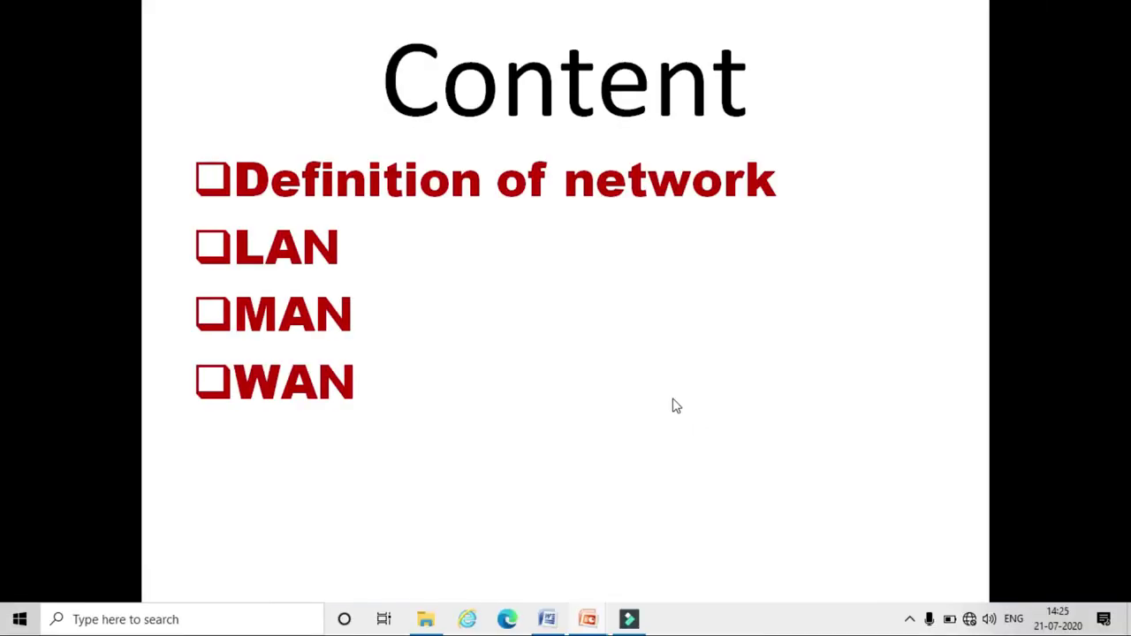
left_click(668, 399)
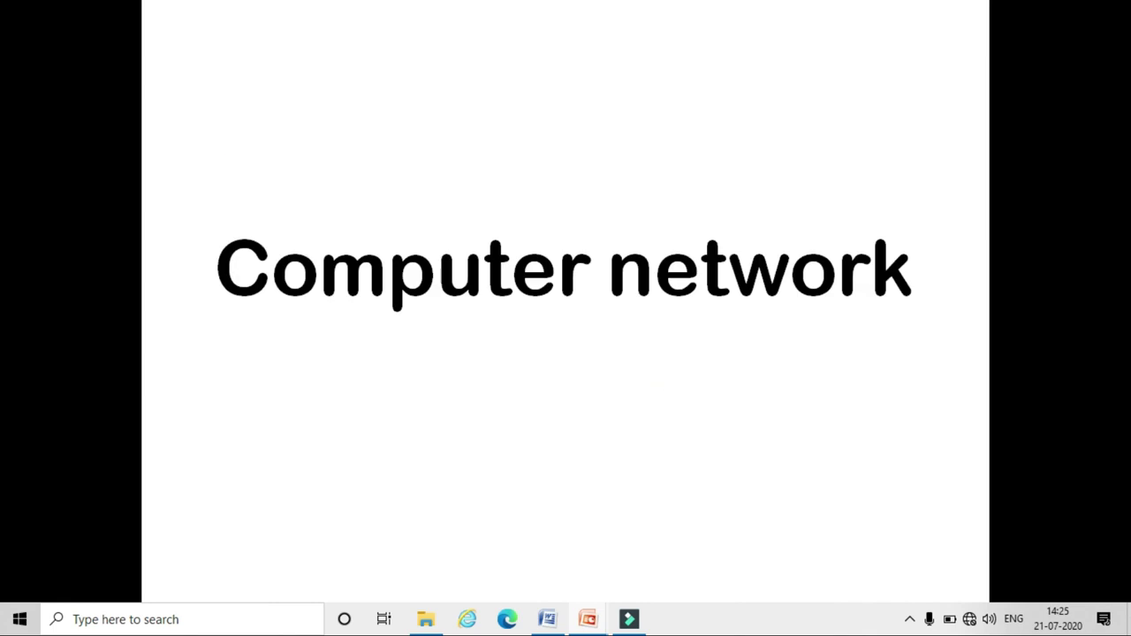
left_click(718, 384)
left_click(716, 379)
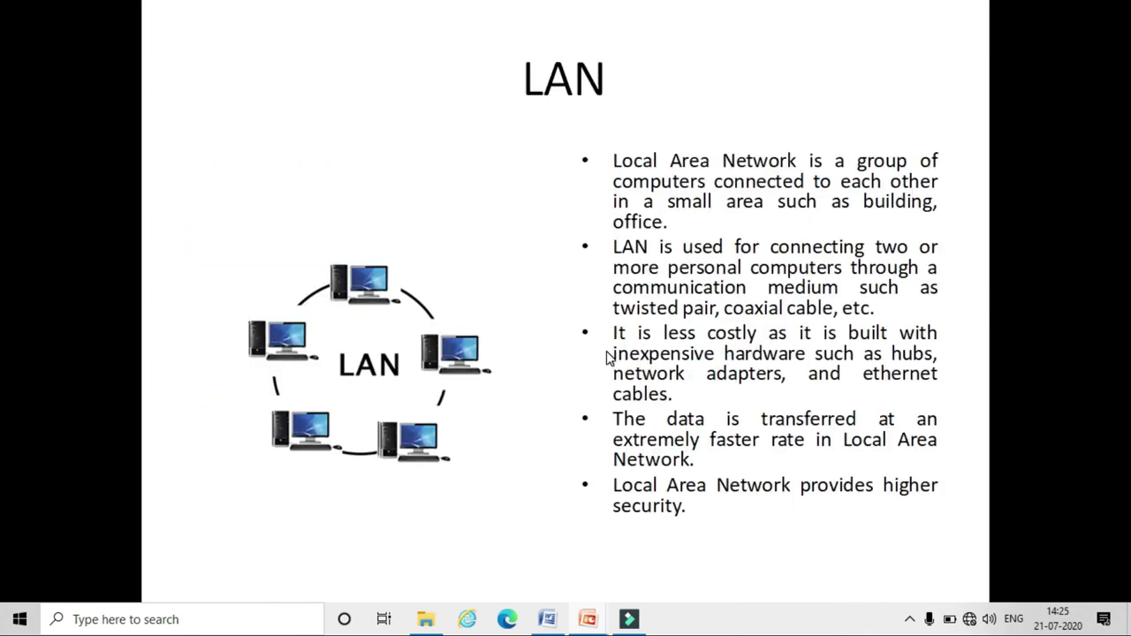
left_click(554, 355)
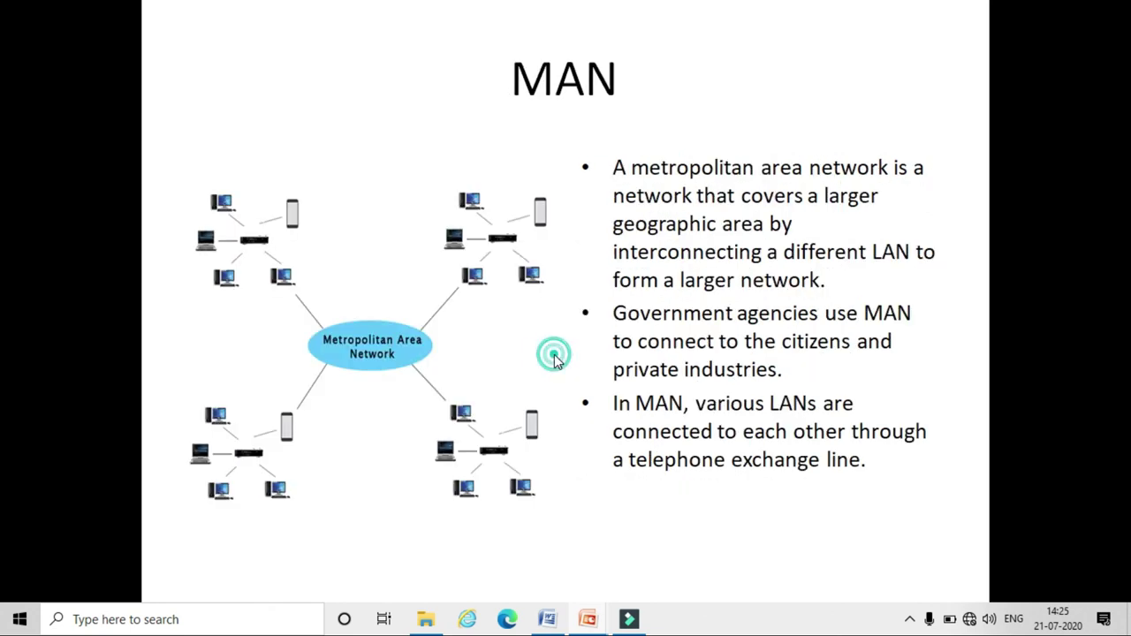
left_click(554, 354)
left_click(554, 354)
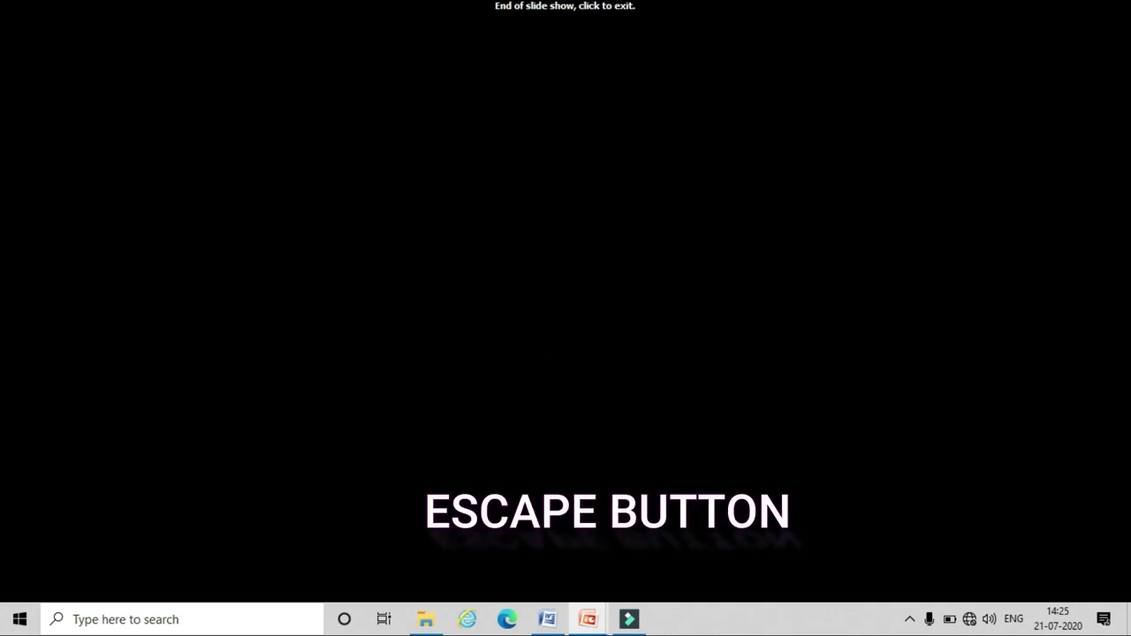
- Exit the slide show and scroll back up to the Computer network slide
key("Escape")
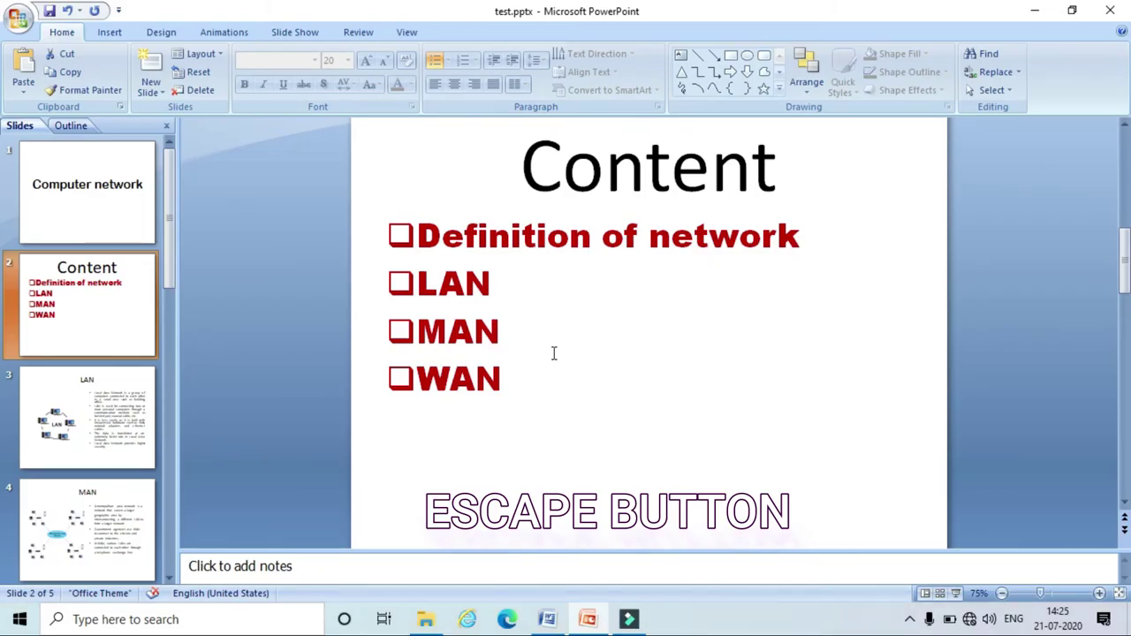
scroll(554, 354, "up", 5)
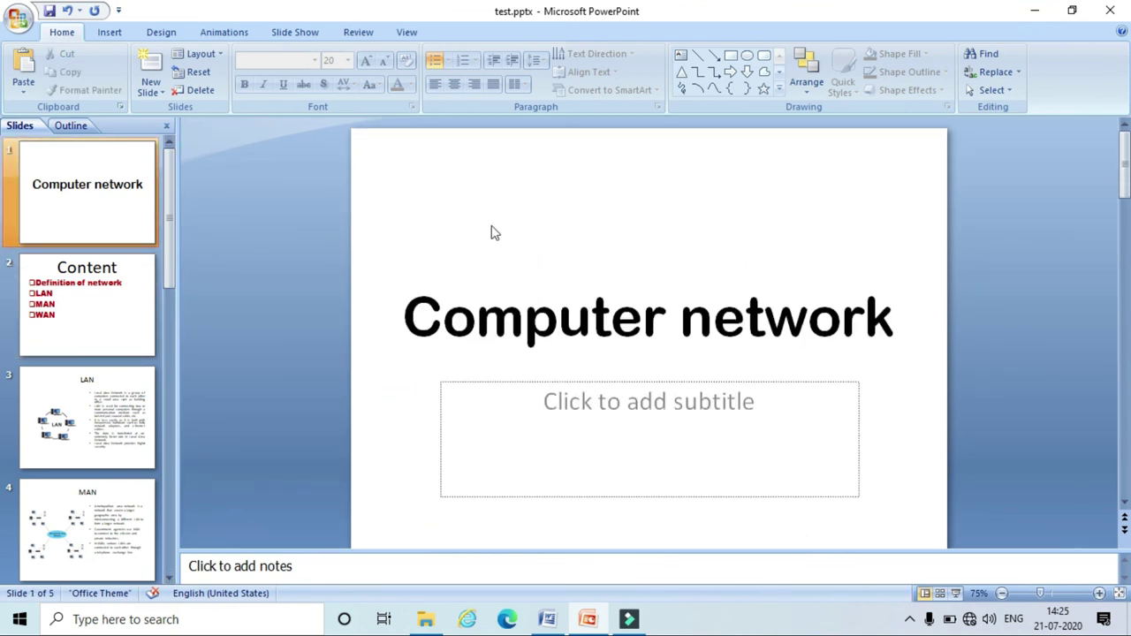